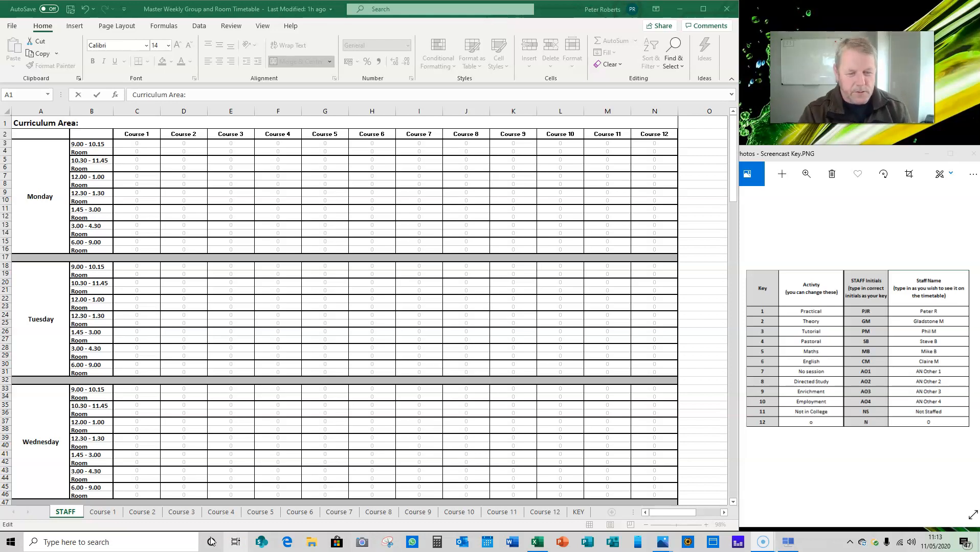
Complete the curriculum area heading on the STAFF sheet with Brickwork and open the Course 1 timetable.
scroll(173, 409, "down", 8)
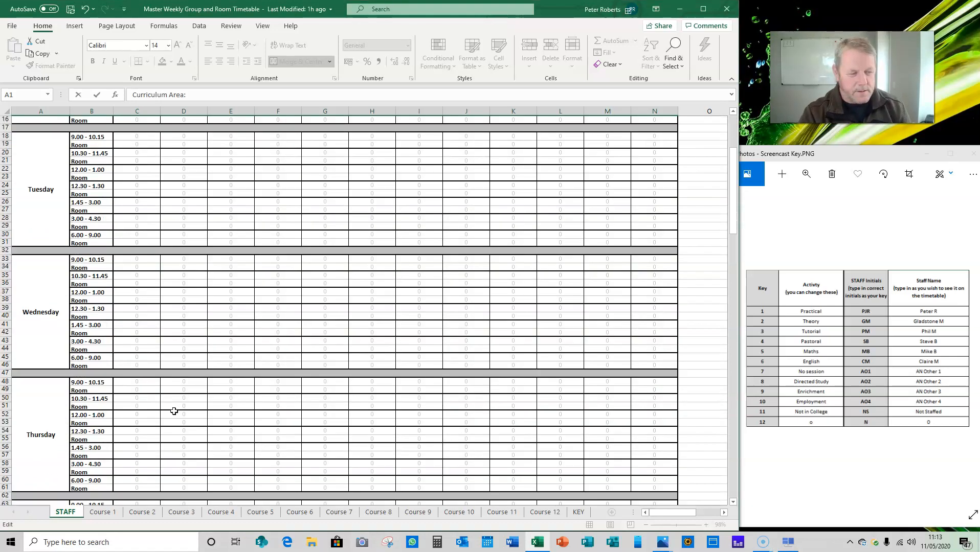
scroll(173, 414, "down", 4)
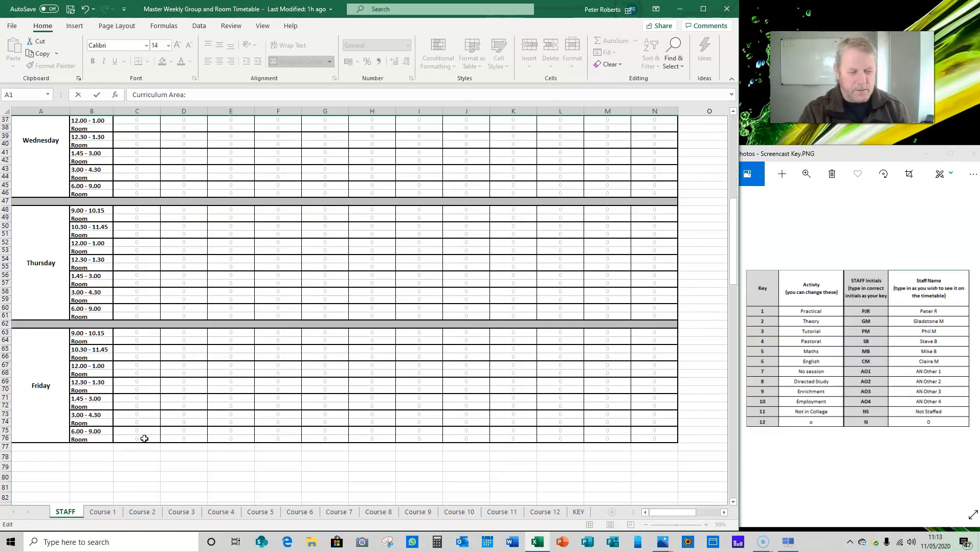
scroll(145, 437, "up", 12)
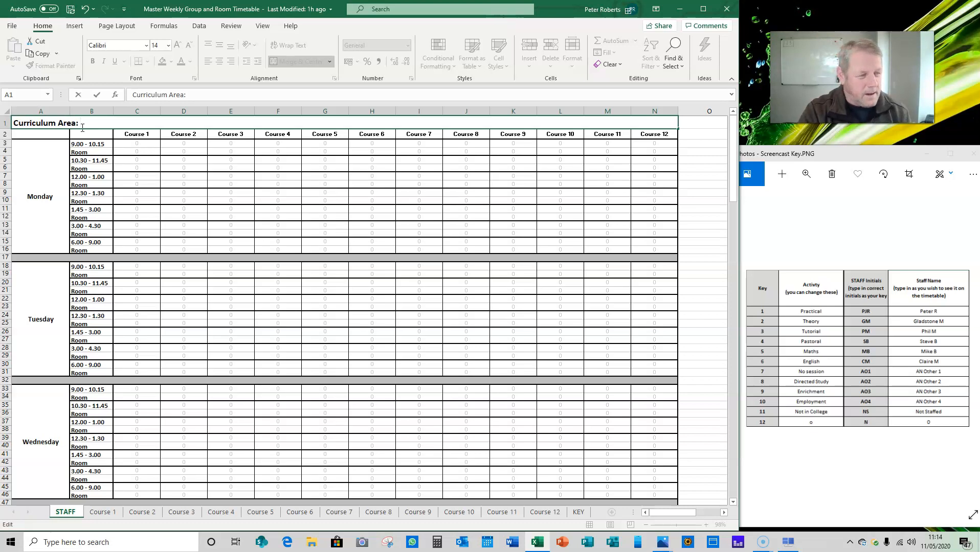
type("Bri")
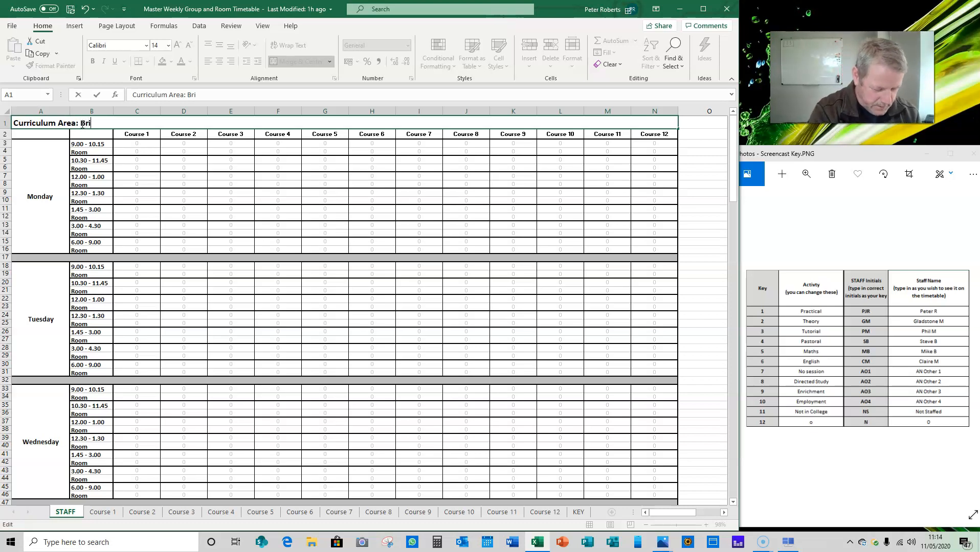
type("ckwork")
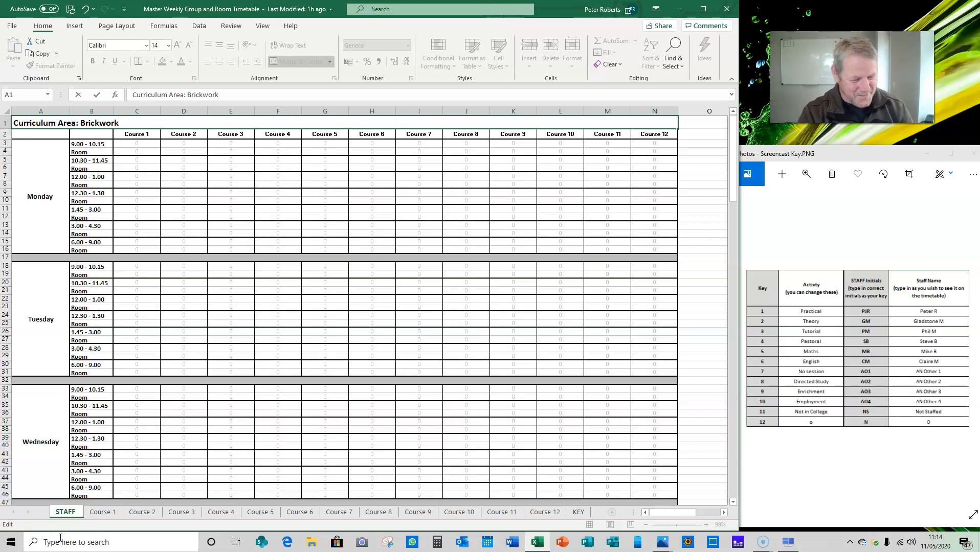
left_click(109, 515)
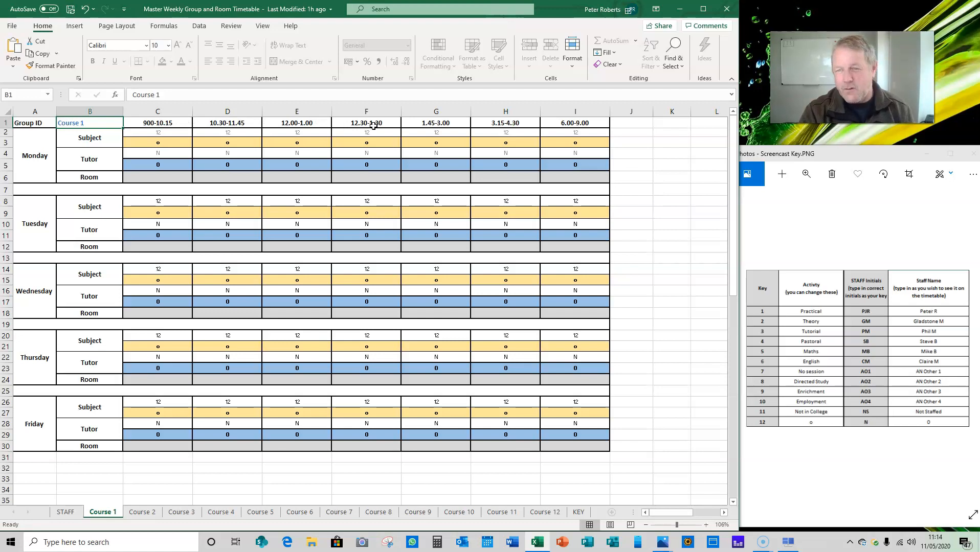
left_click(257, 123)
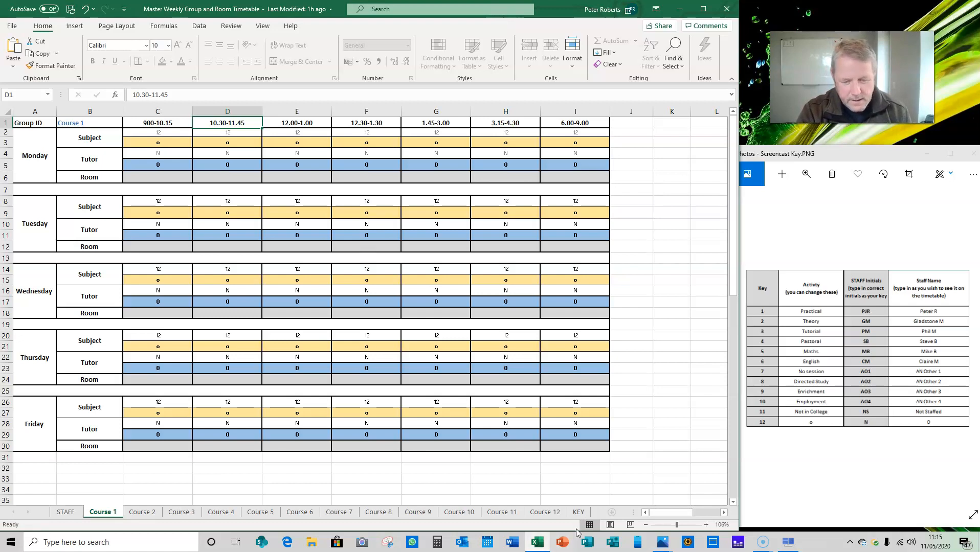
Change the activity for key 1 on the KEY sheet to Workshop.
left_click(578, 513)
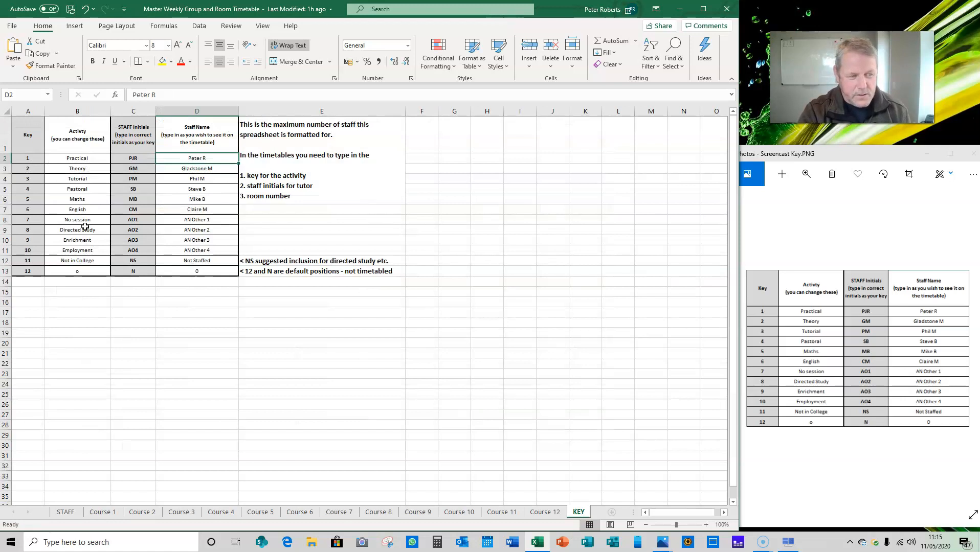
left_click(86, 158)
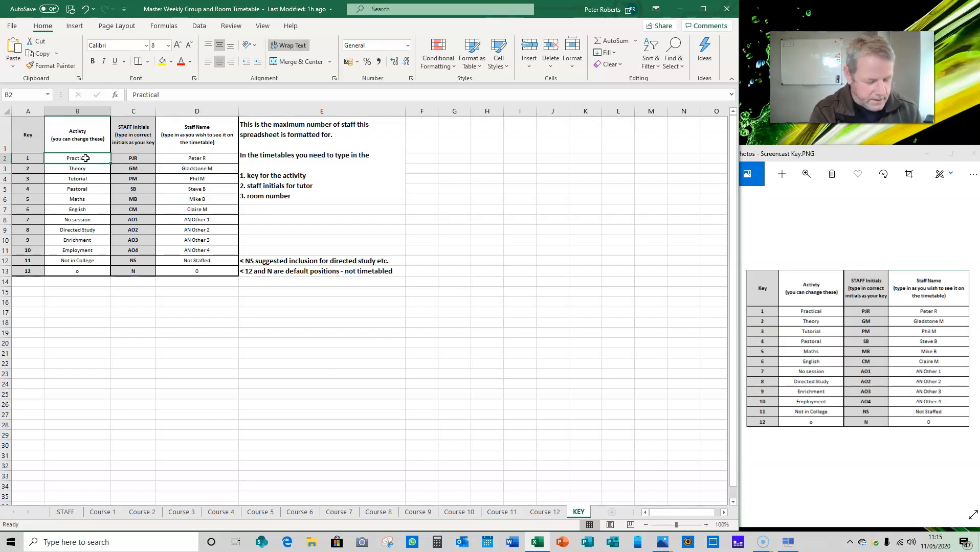
type("Workshop")
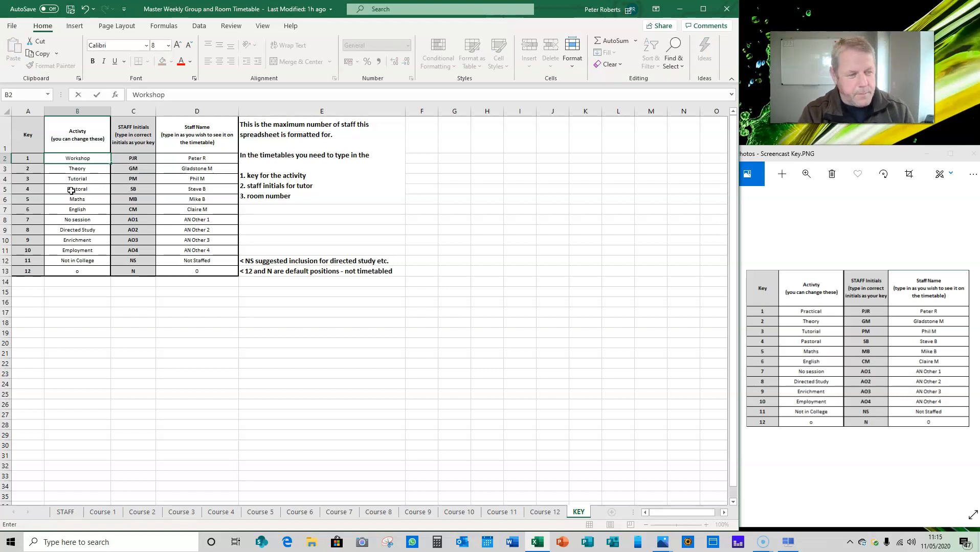
Set the activity for key 1 back to Practical.
key("BackSpace")
key("BackSpace")
key("BackSpace")
key("BackSpace")
key("BackSpace")
key("BackSpace")
key("BackSpace")
key("BackSpace")
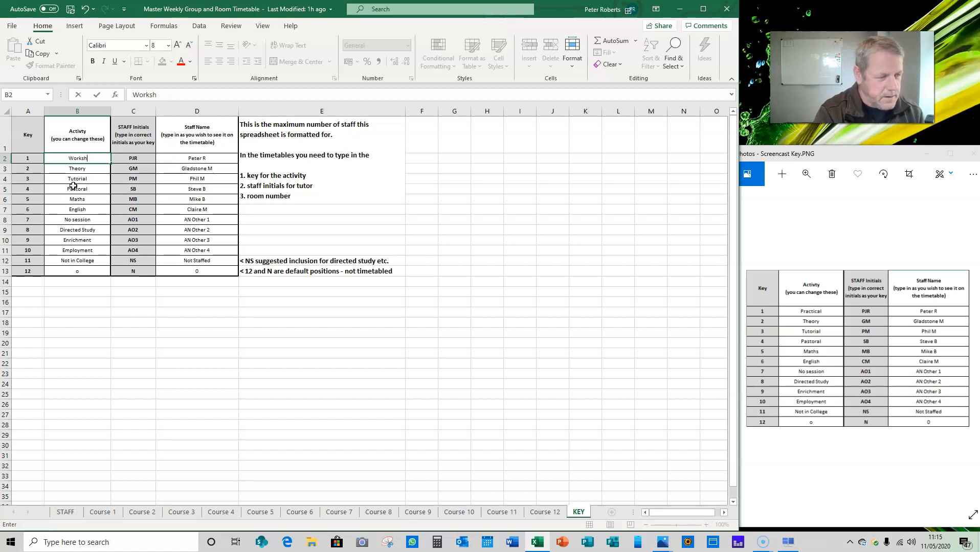
type("P")
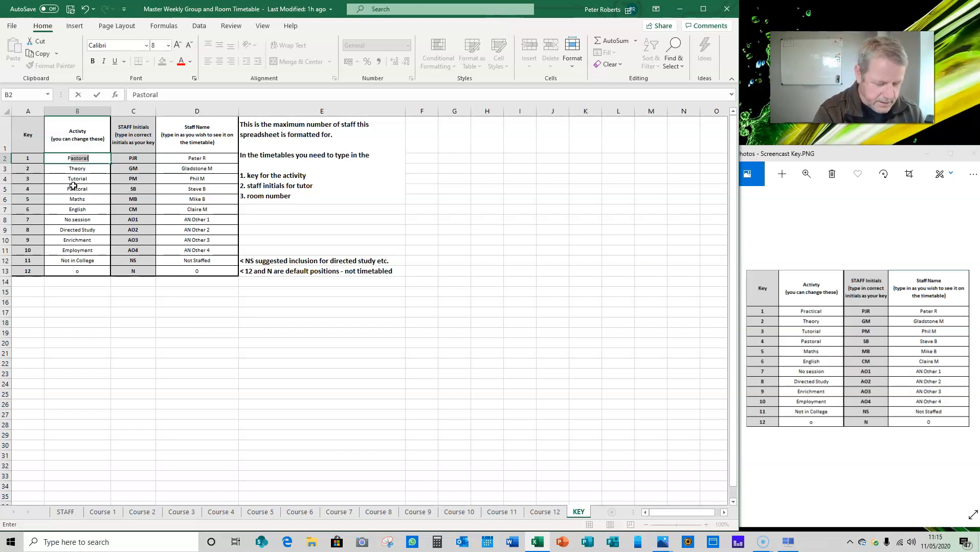
type("ractical")
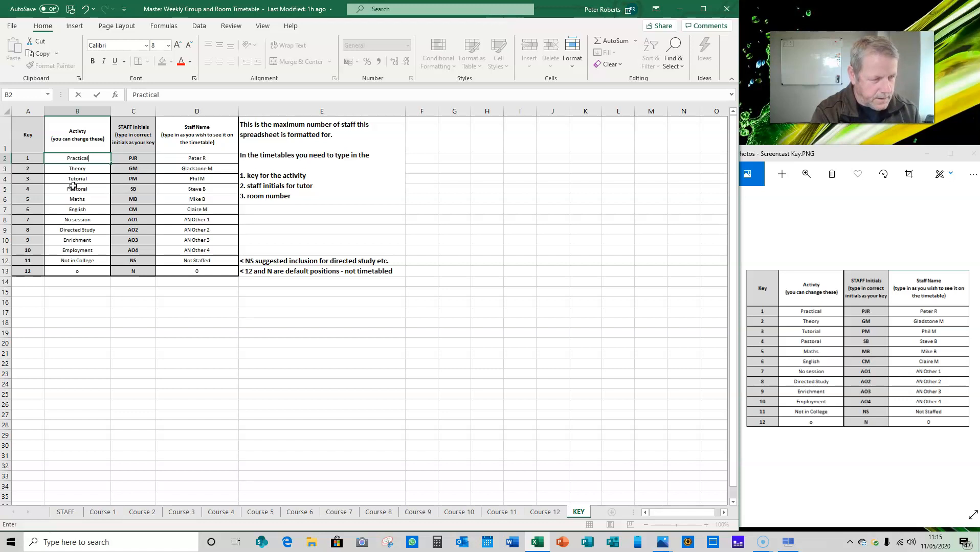
Set the staff initials for key 1 to BM and enter the matching staff member's full name.
left_click(139, 159)
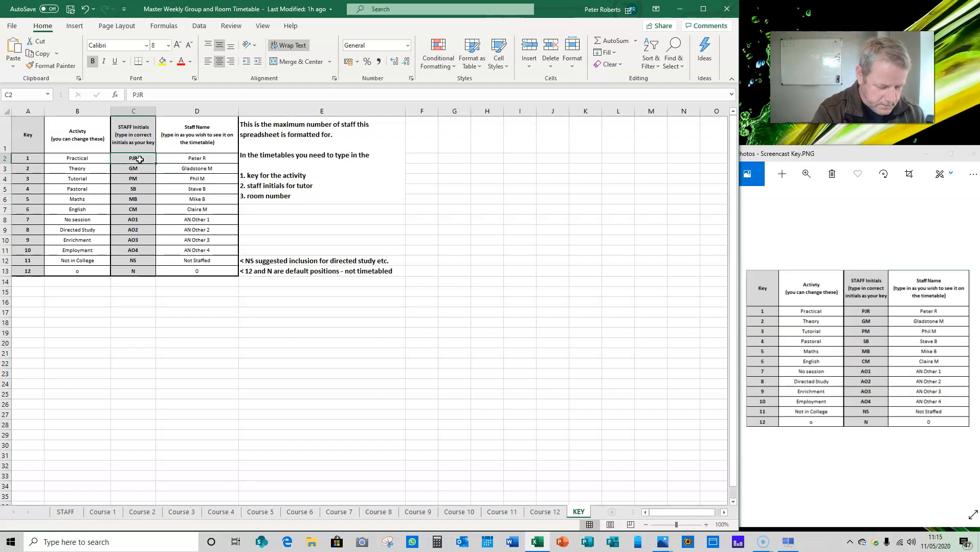
type("BM")
left_click(199, 159)
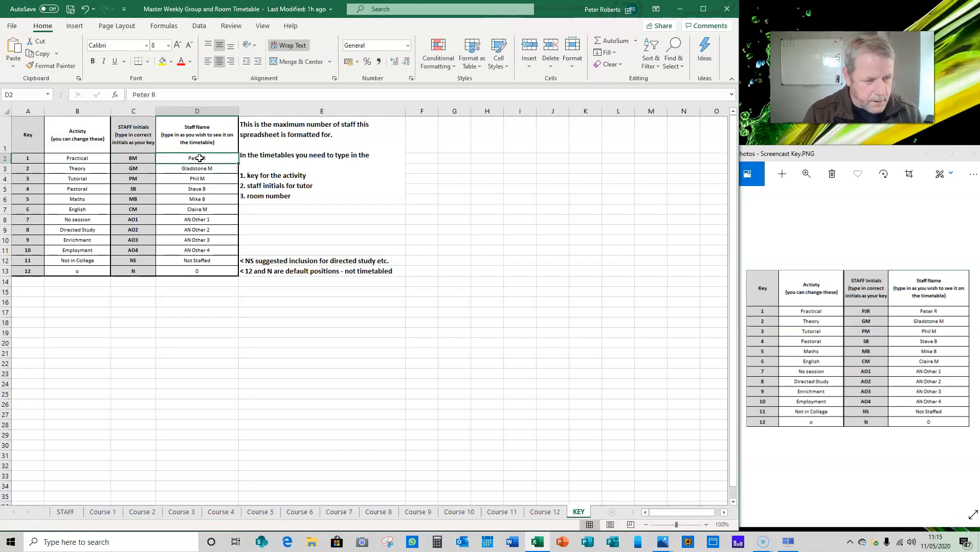
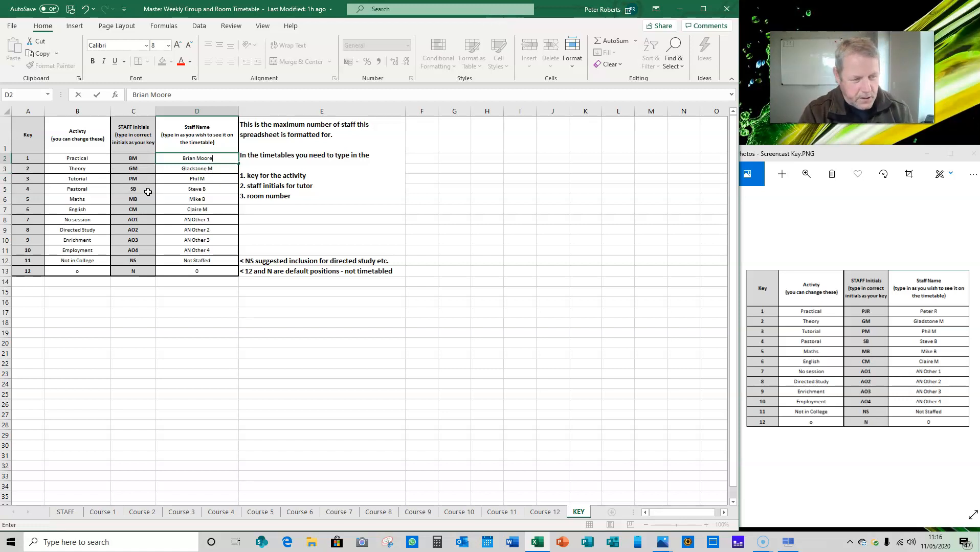
Replace the staff name for key 1 with another first name, set the initials to PJR, and return to the STAFF sheet.
key("BackSpace")
key("BackSpace")
key("BackSpace")
key("BackSpace")
key("BackSpace")
key("BackSpace")
key("BackSpace")
key("BackSpace")
key("BackSpace")
key("BackSpace")
key("BackSpace")
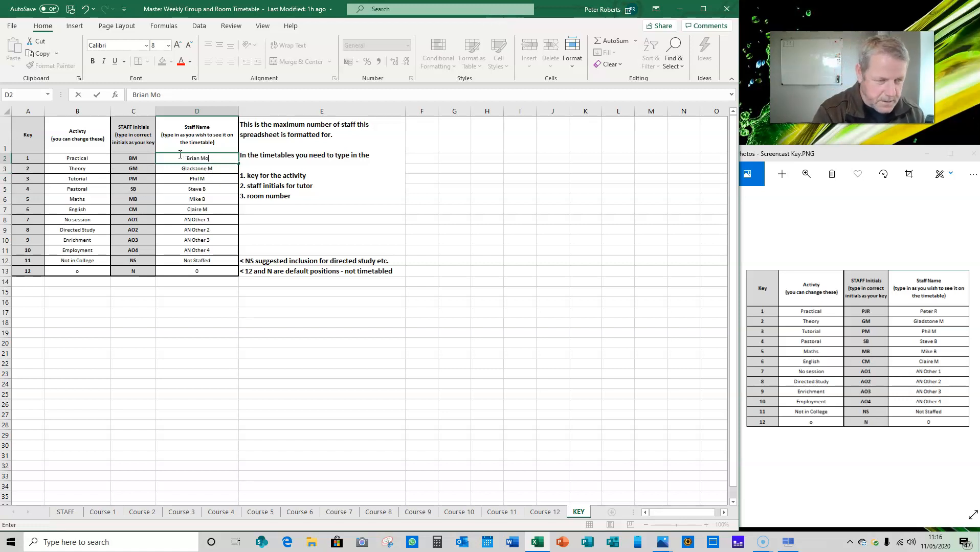
type("Peter")
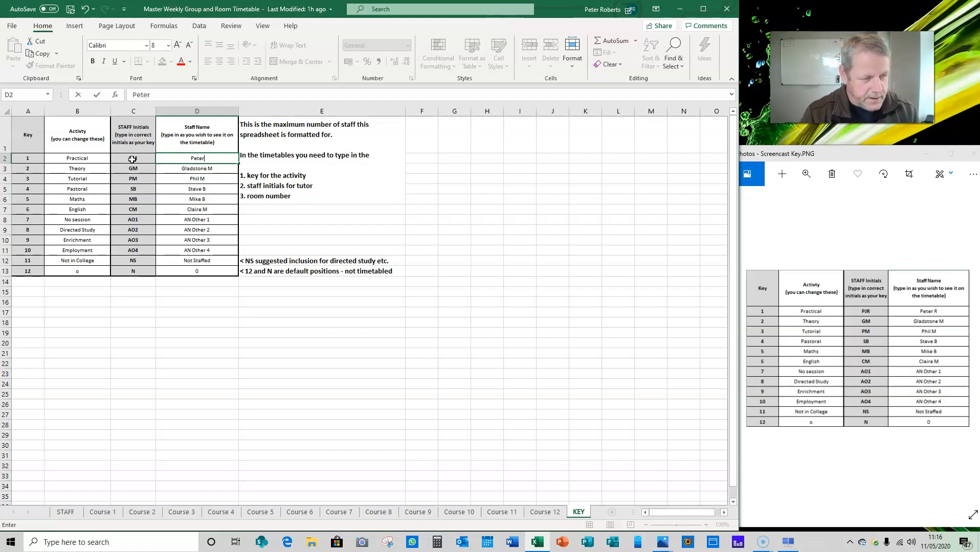
double_click(140, 159)
key("BackSpace")
key("BackSpace")
type("PJR")
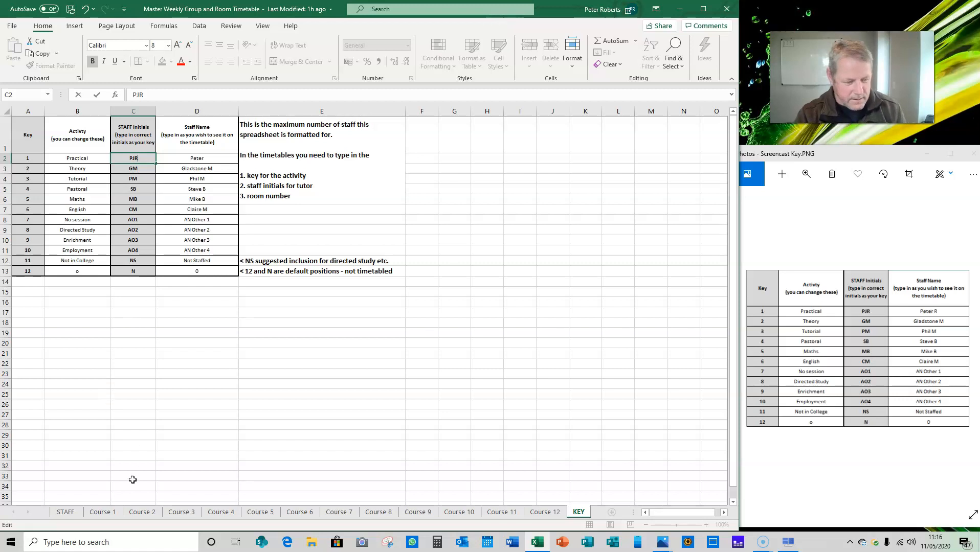
left_click(67, 513)
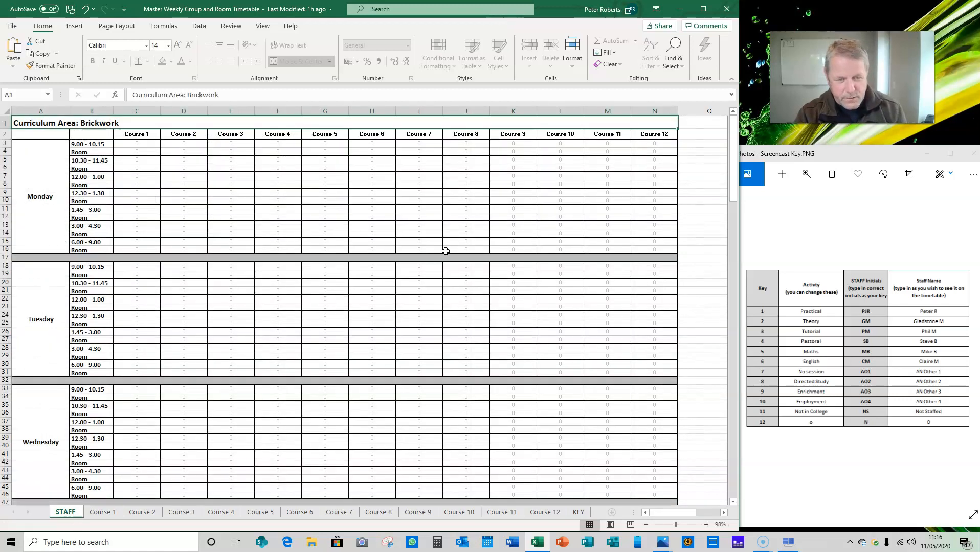
left_click(115, 513)
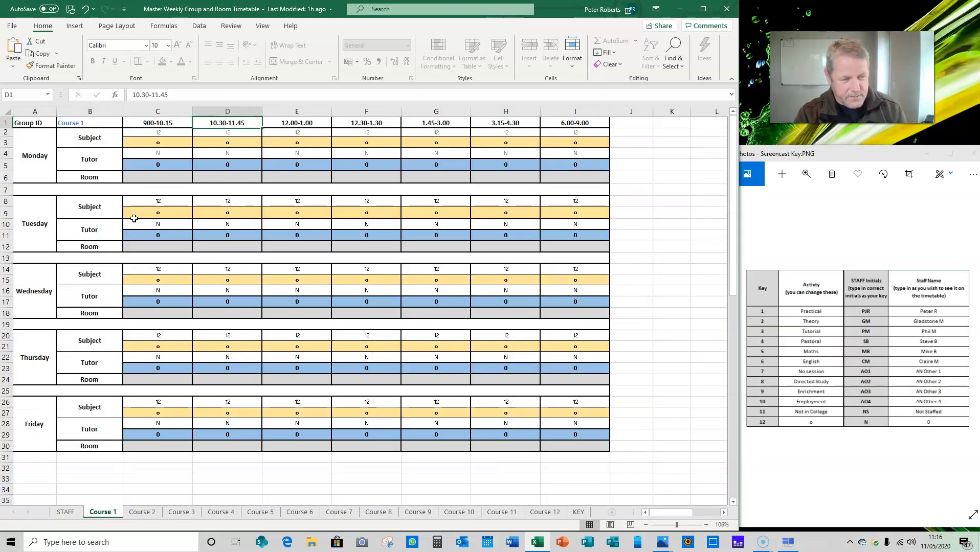
left_click(581, 513)
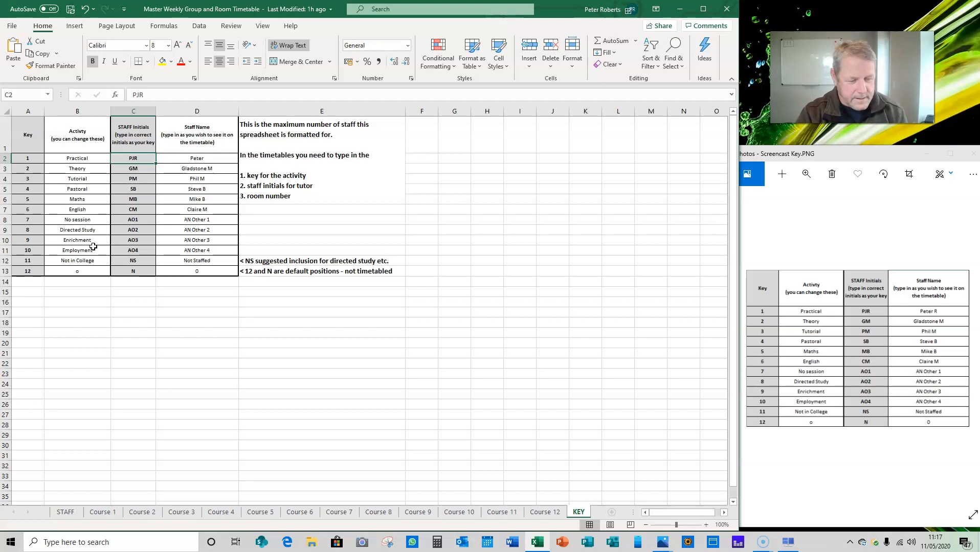
Set the Group ID on the Course 1 sheet to MBKFTL1A and check the course heading on the STAFF sheet.
left_click(107, 514)
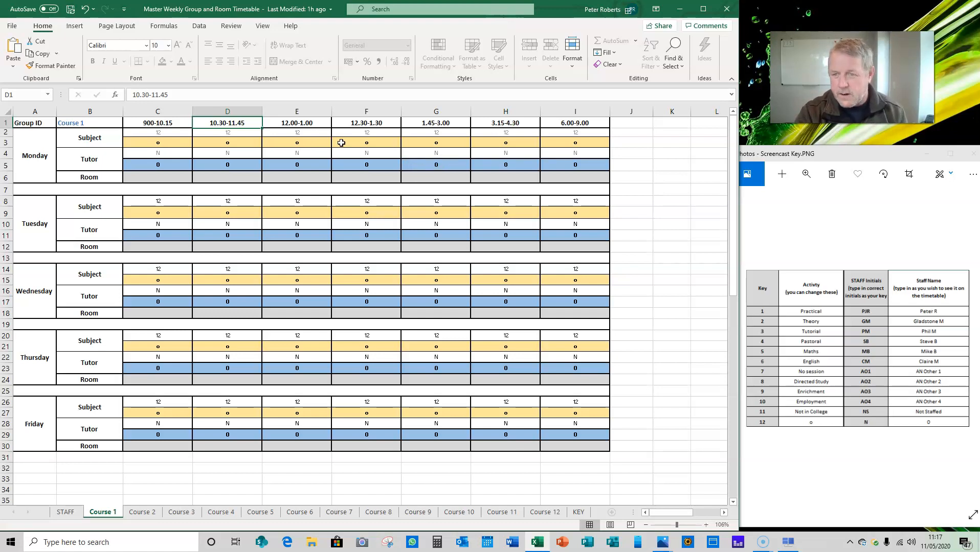
left_click(78, 122)
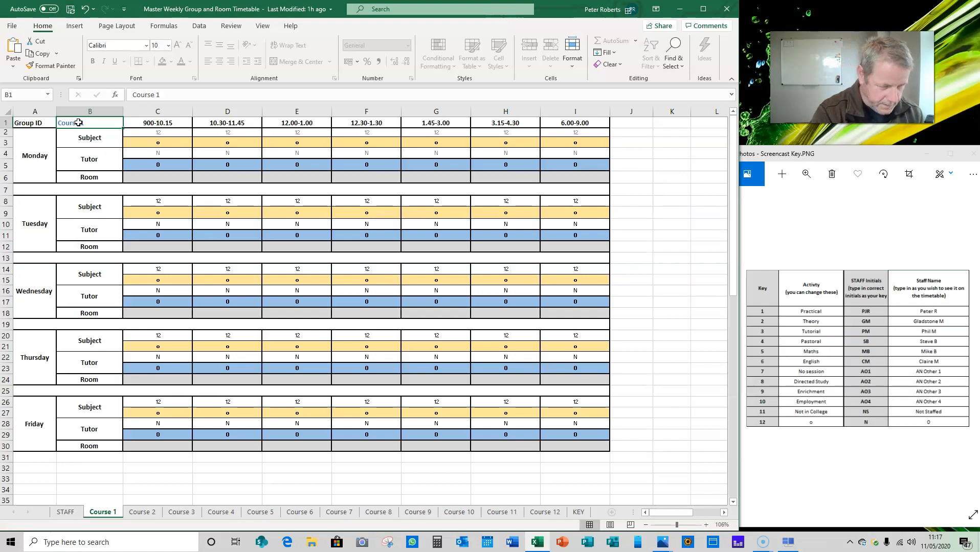
type("MBKFTL")
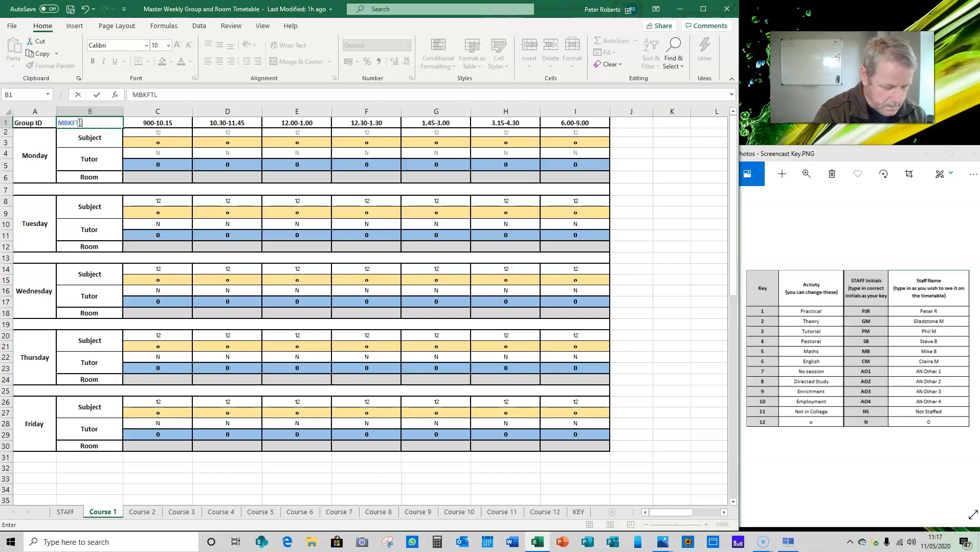
type("1A")
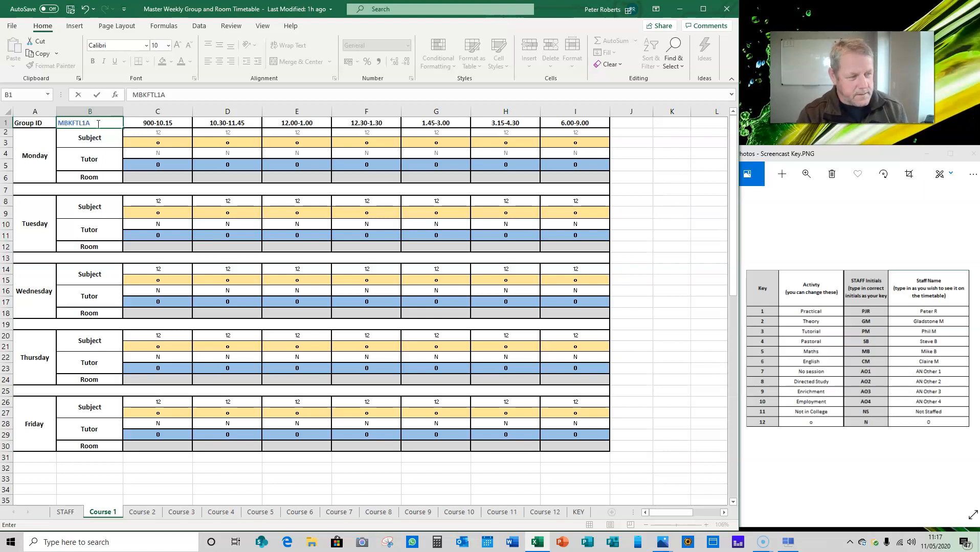
left_click(64, 513)
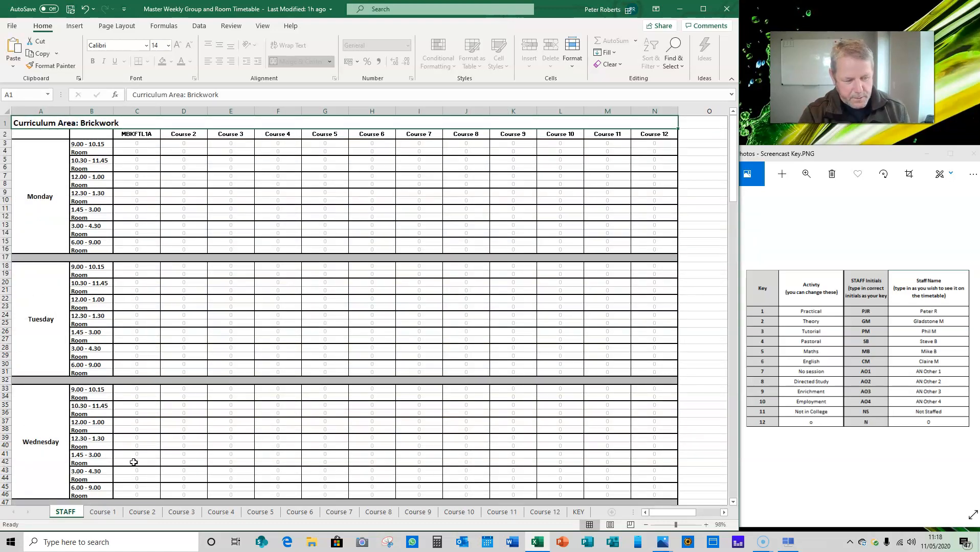
On the Course 1 sheet, set Monday's subject keys to 5 for 1.45-3.00 and 6 for 3.15-4.30.
left_click(102, 512)
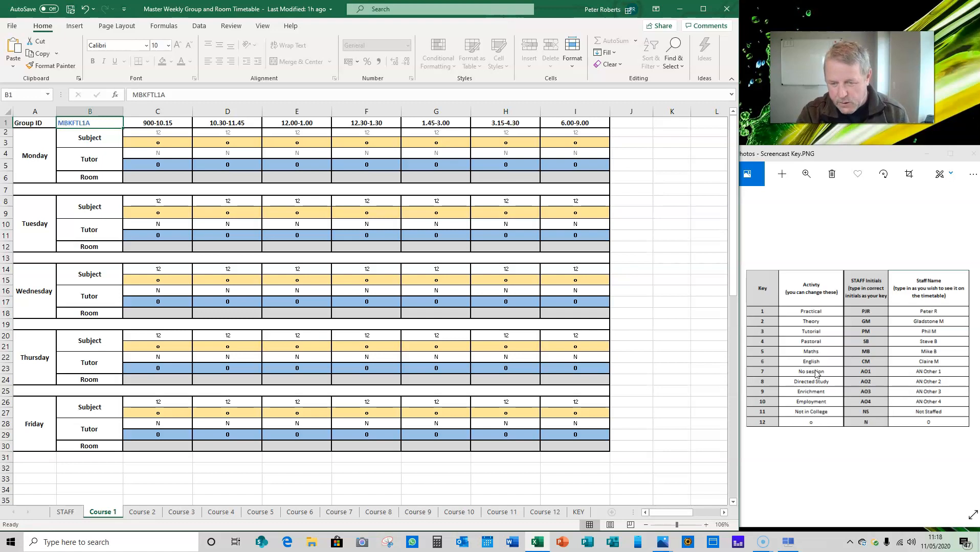
left_click(445, 132)
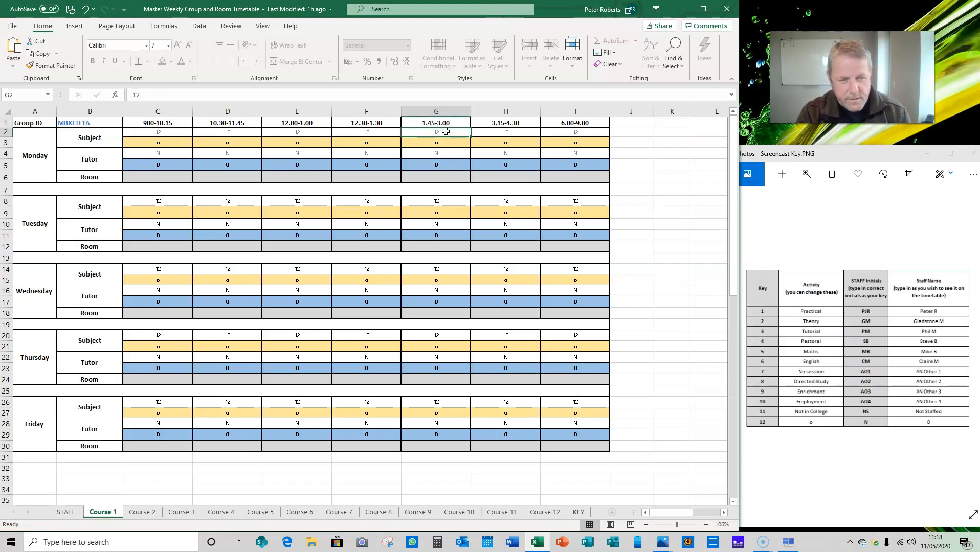
type("5")
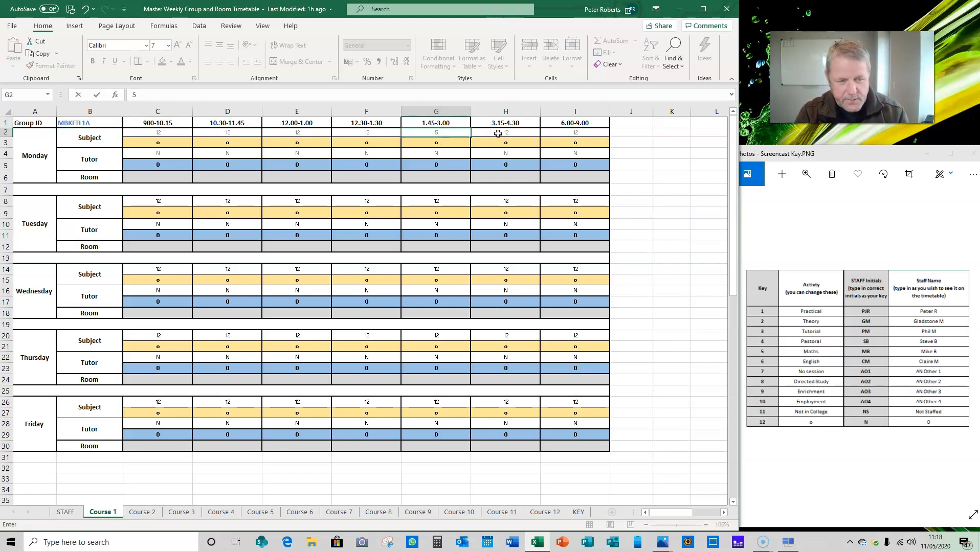
left_click(496, 133)
type("6")
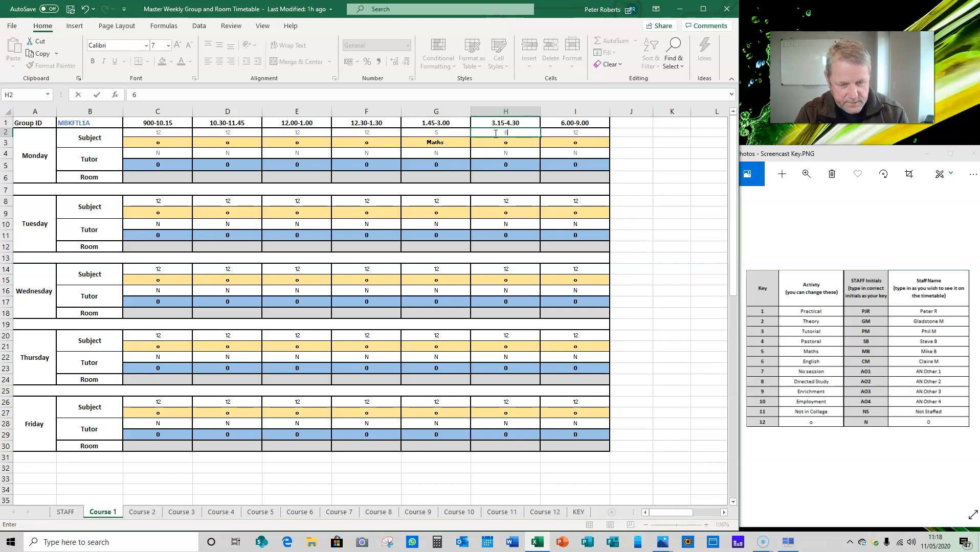
Set Wednesday's subject keys to 5 for 1.45-3.00 and 6 for 3.15-4.30.
left_click(444, 269)
type("5")
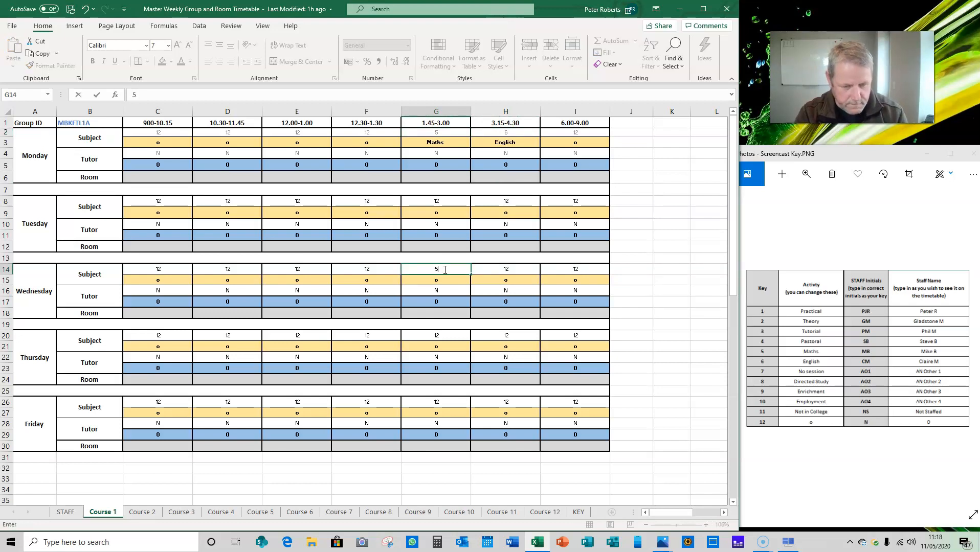
left_click(512, 269)
type("6")
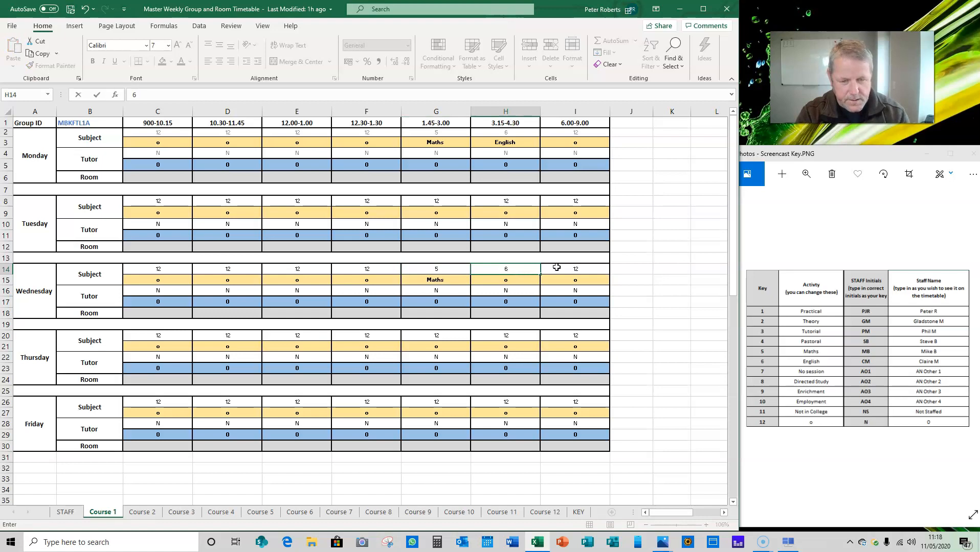
key("ctrl+Return")
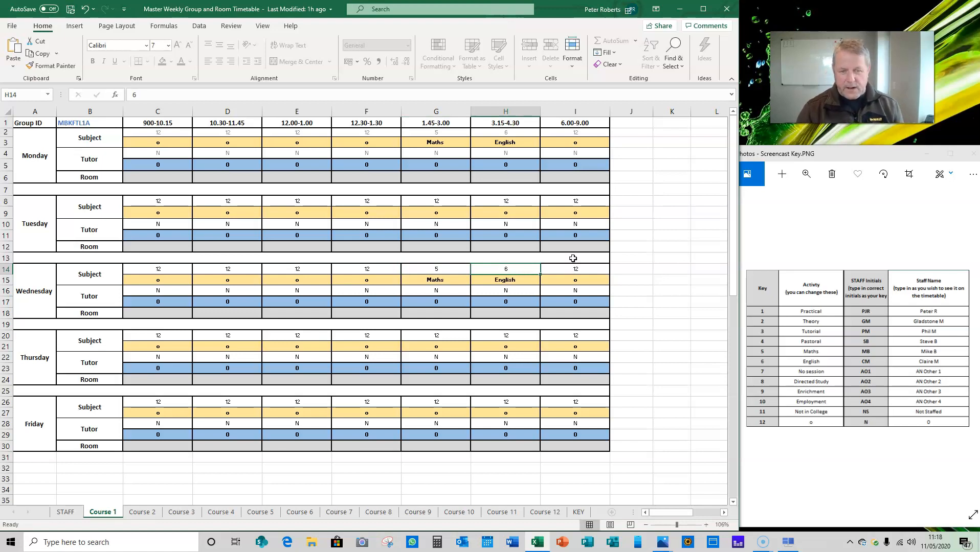
Set Monday's tutor initials to AO1 for the 1.45-3.00 Maths session and AO2 for the 3.15-4.30 English session.
left_click(438, 154)
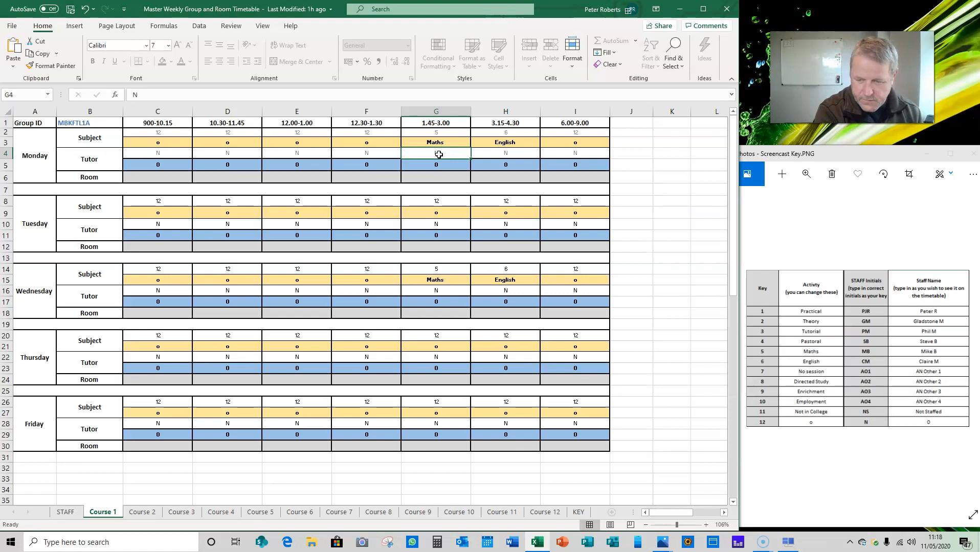
type("AO1")
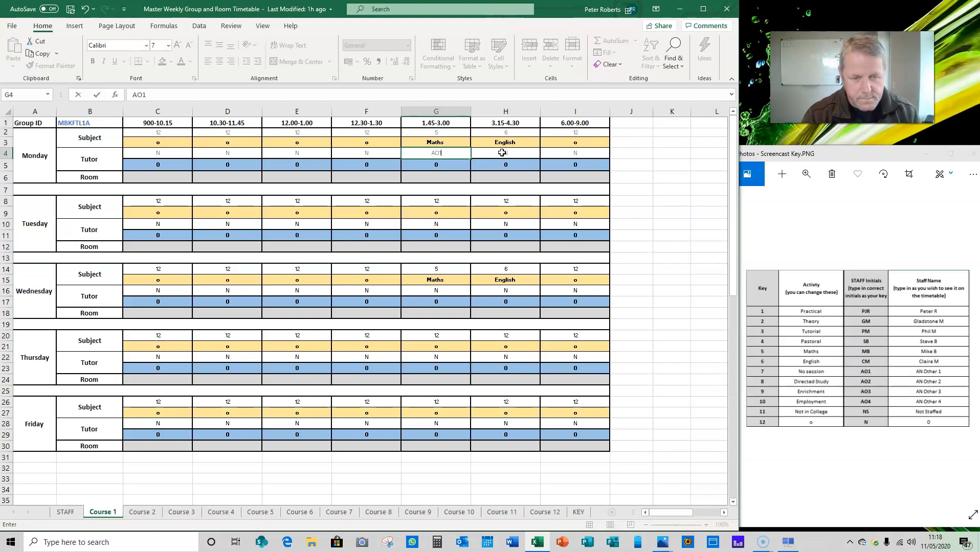
left_click(503, 153)
type("A")
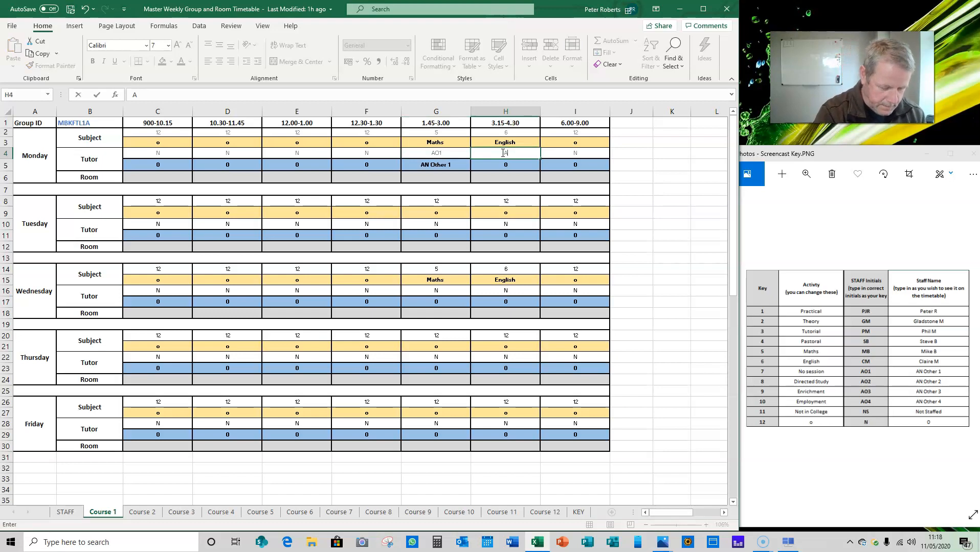
type("O2")
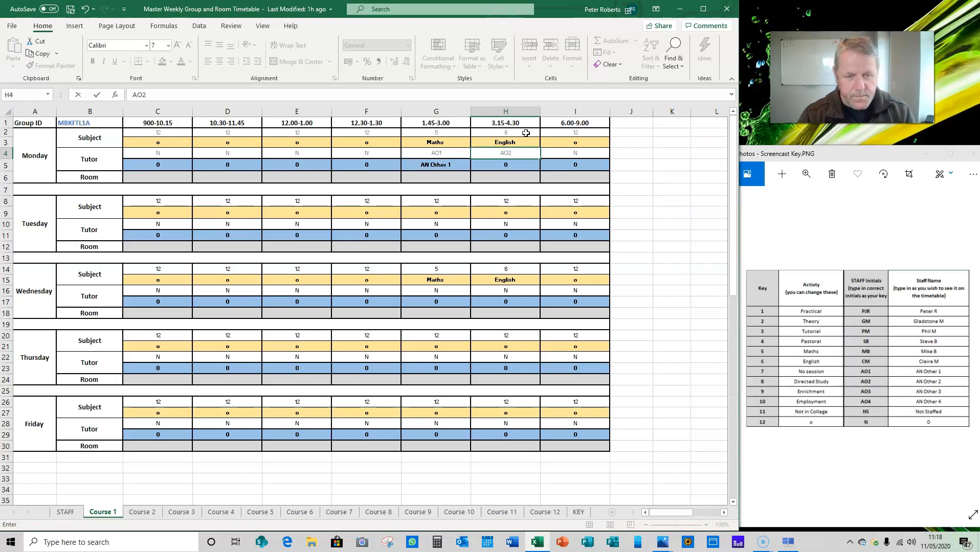
Set Wednesday's tutor initials to AO1 for the 1.45-3.00 Maths session and AO2 for the 3.15-4.30 English session.
left_click(440, 291)
type("AO")
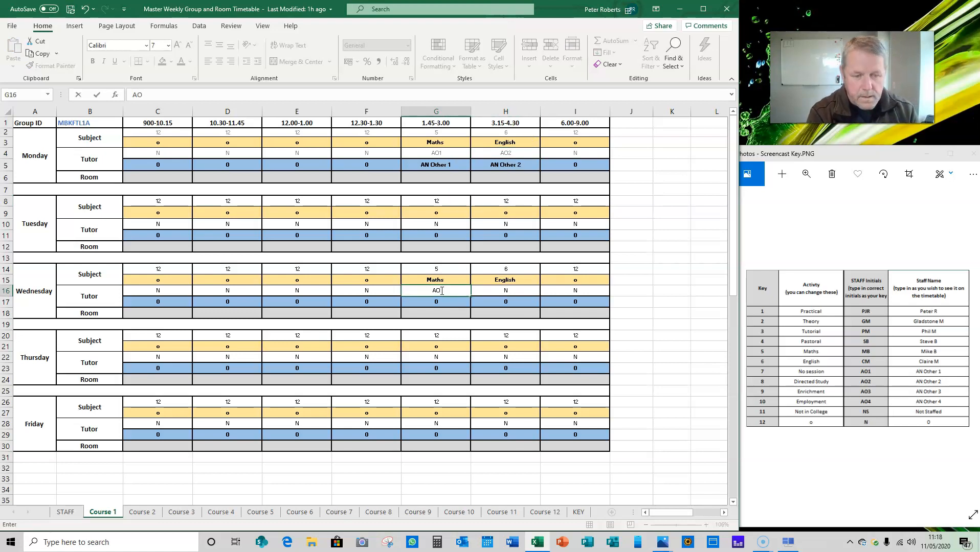
type("1")
left_click(497, 293)
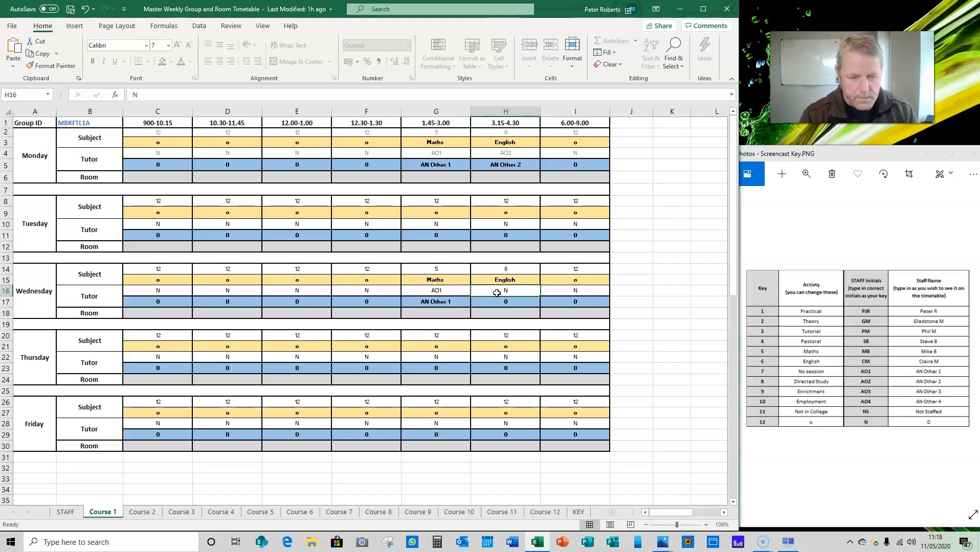
type("A")
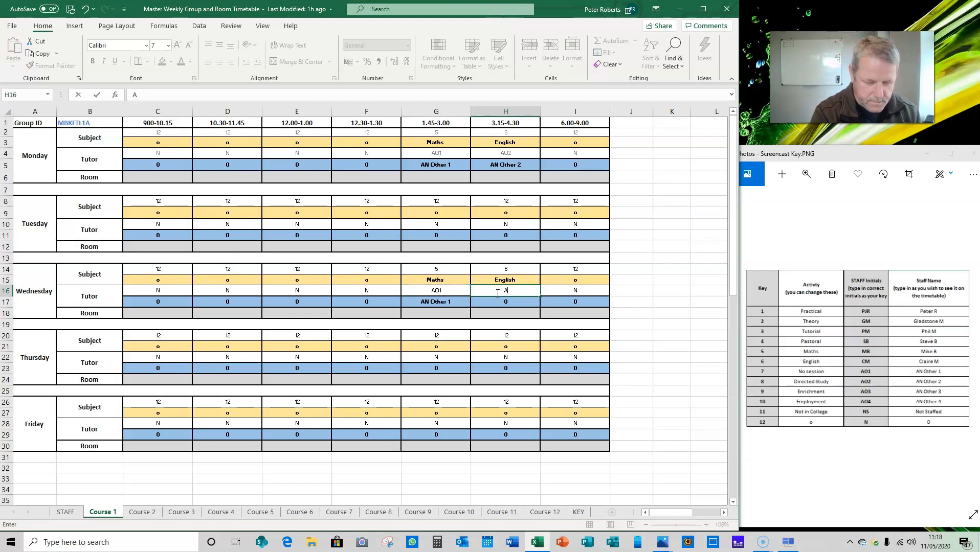
type("O2")
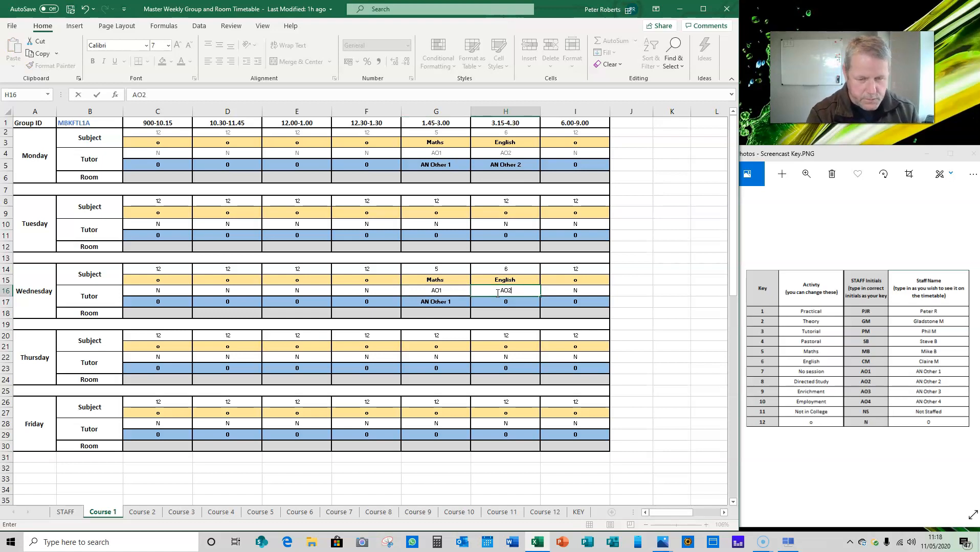
key("ctrl+Return")
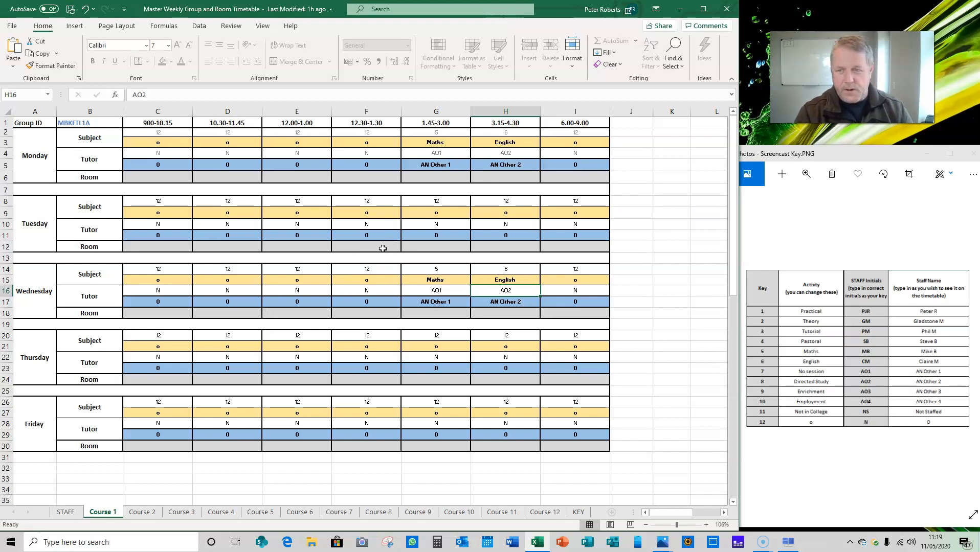
Set Monday's subject keys to 1 for 900-10.15 and 10.30-11.45, and 3 for 12.00-1.00.
left_click(170, 135)
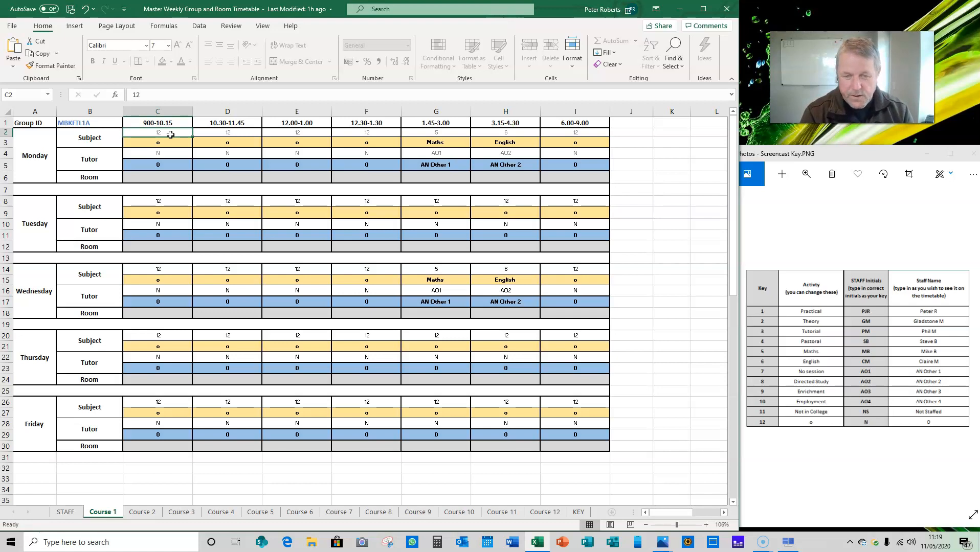
type("1")
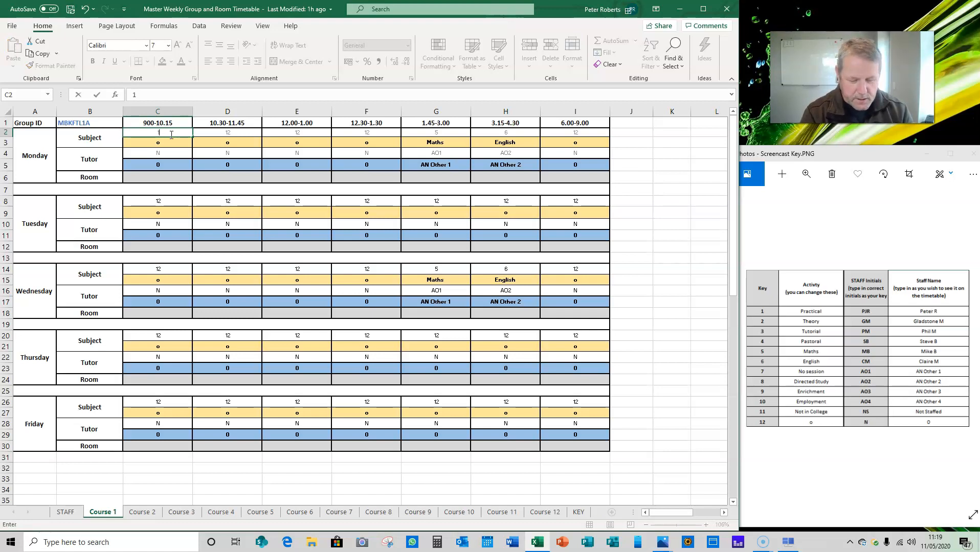
key("Tab")
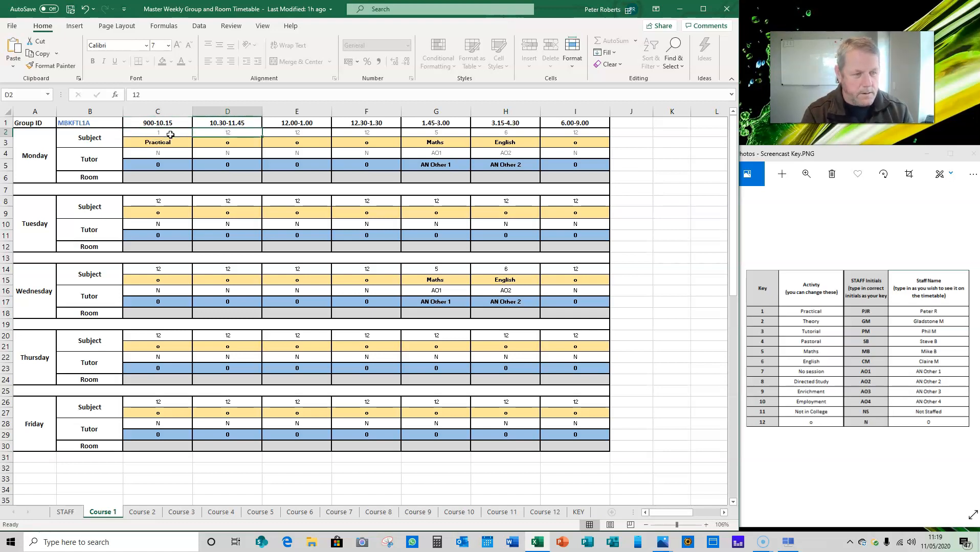
type("1")
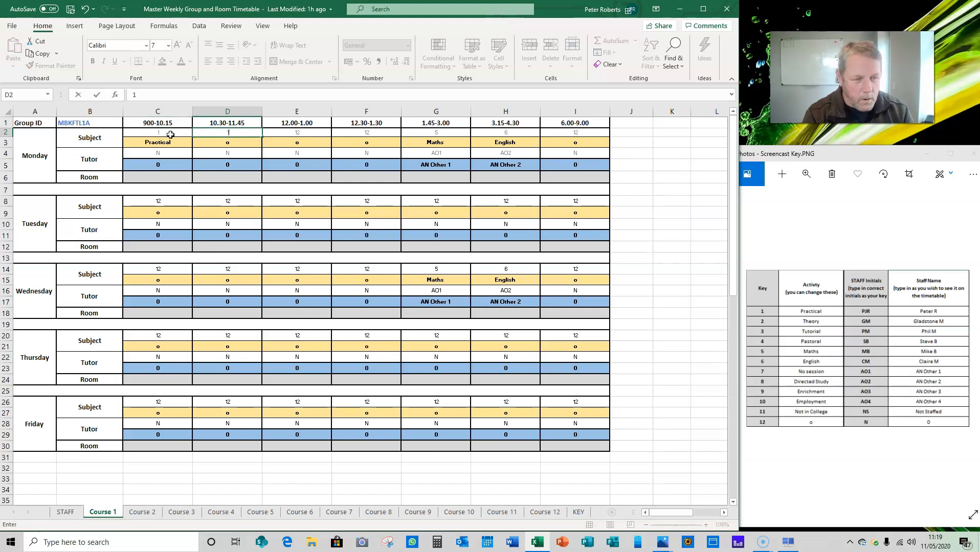
key("Tab")
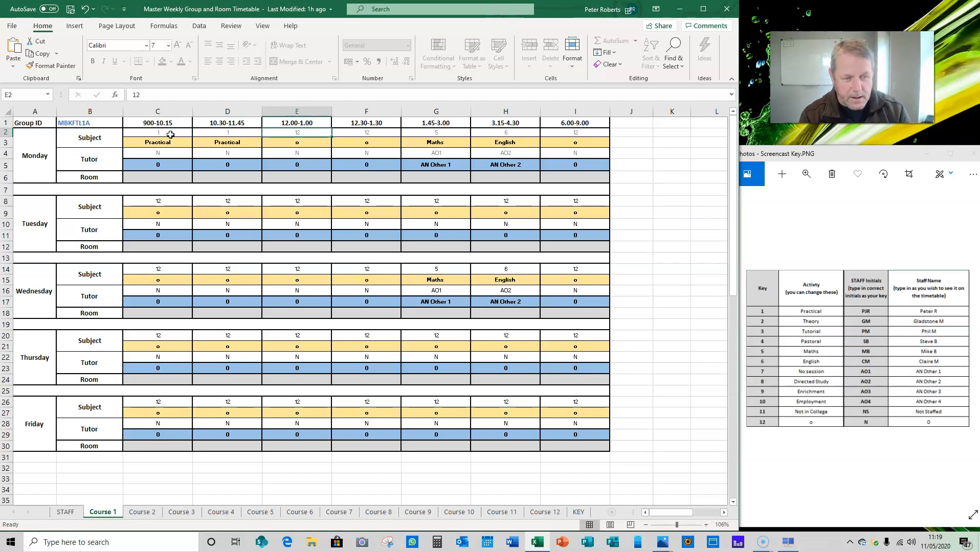
type("3")
key("Tab")
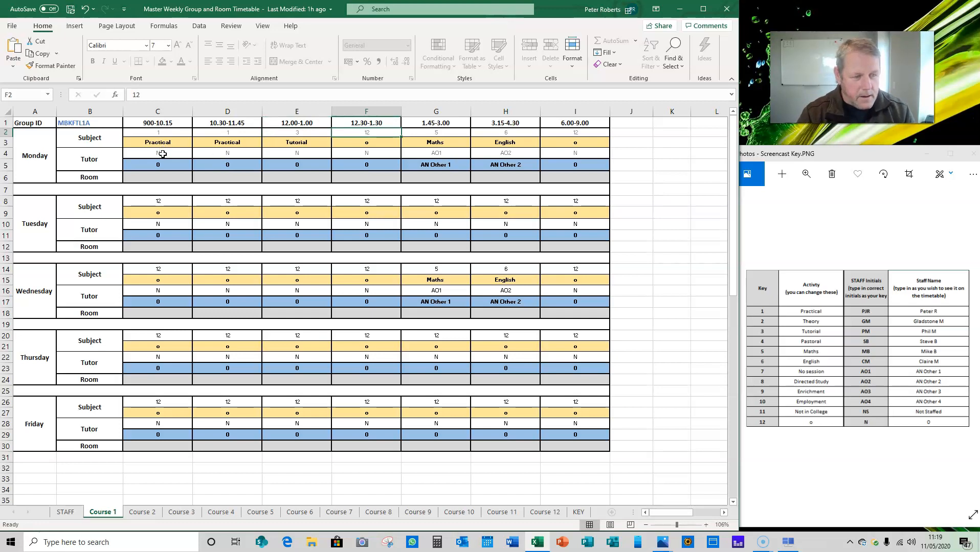
Set Monday's tutor initials to gm for 900-10.15 and 10.30-11.45, and pjr for 12.00-1.00.
left_click(163, 154)
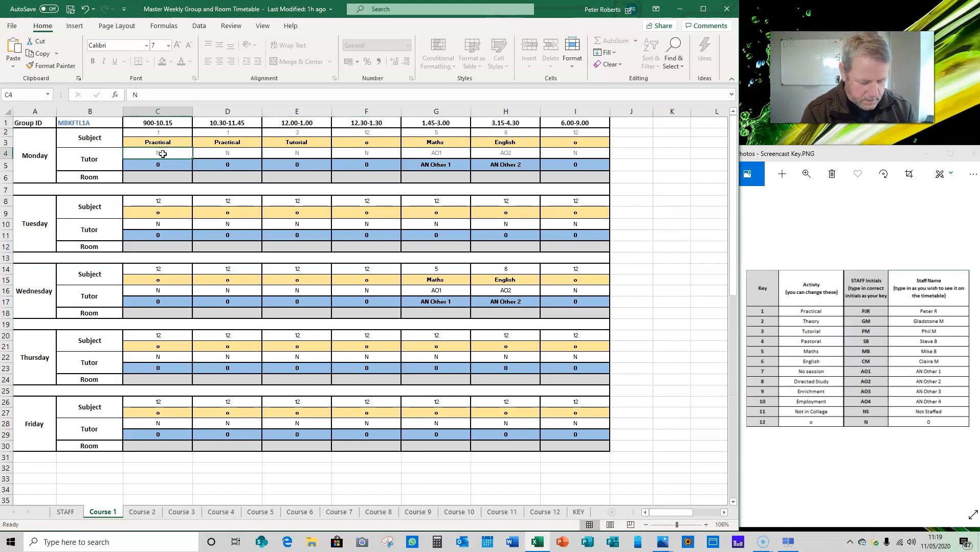
type("gm")
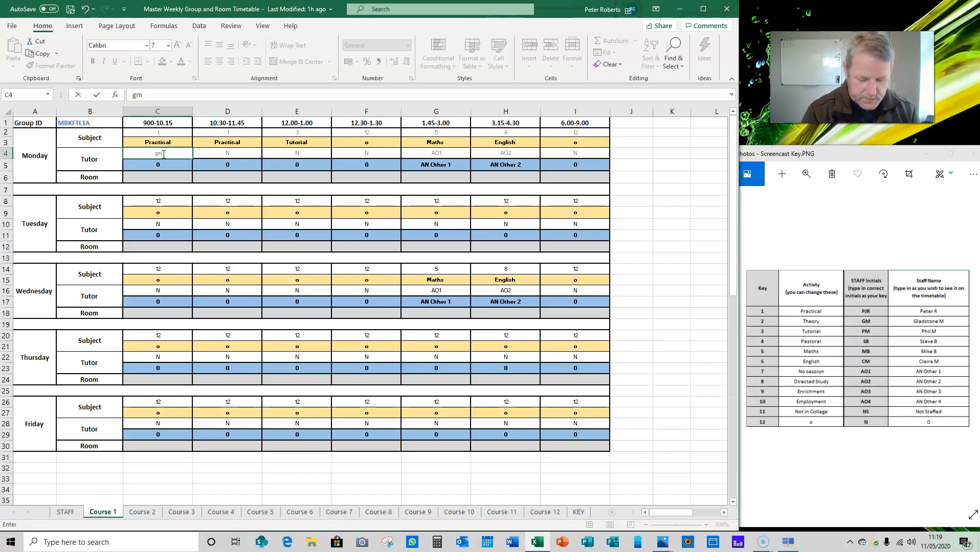
key("Tab")
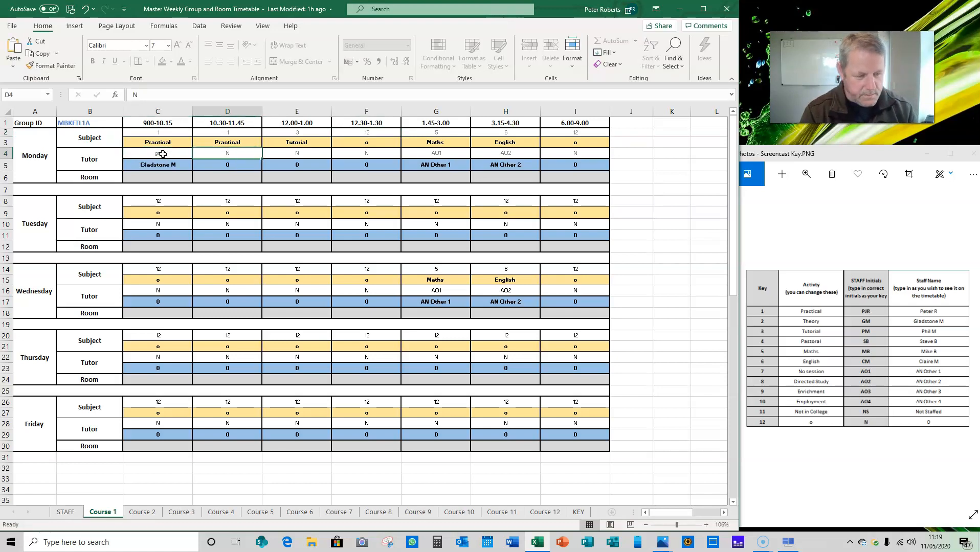
type("gm")
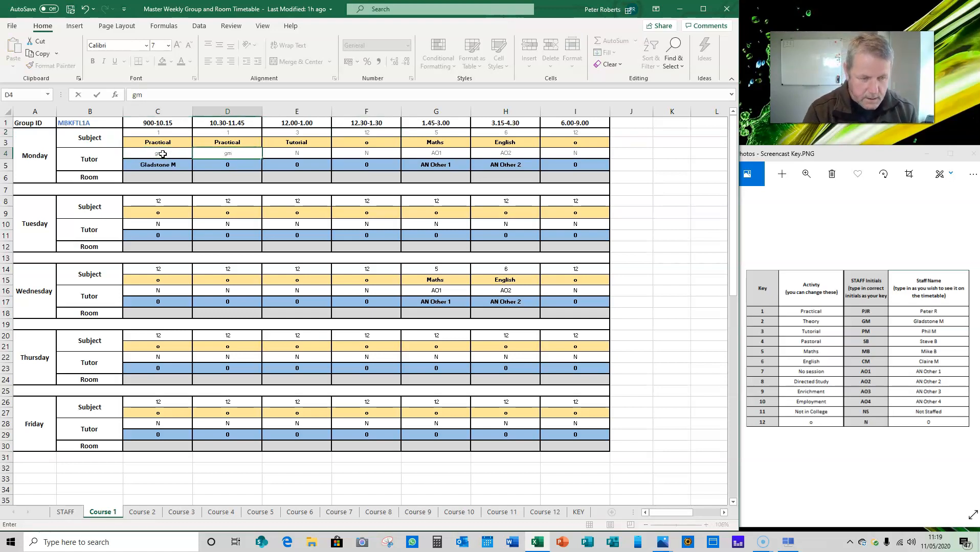
key("Tab")
type("pjr")
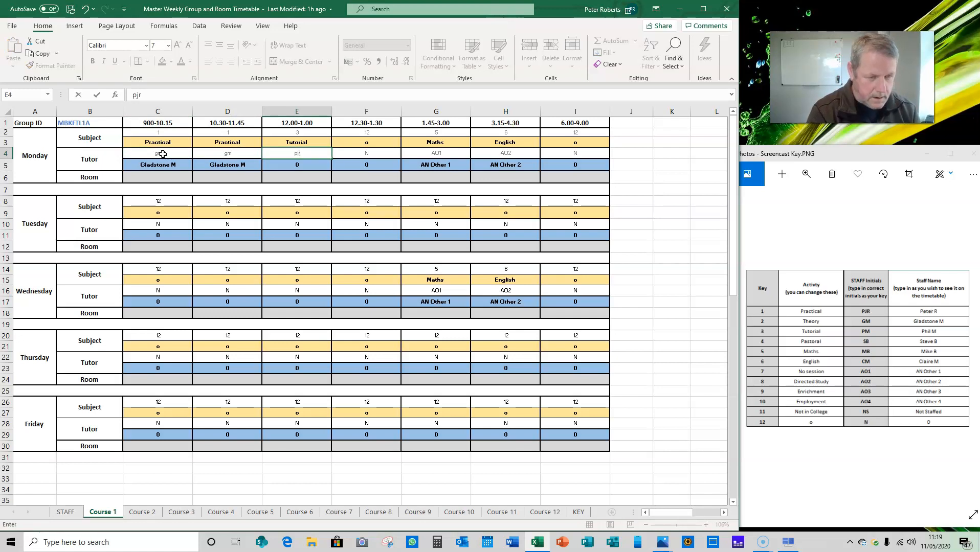
left_click(255, 177)
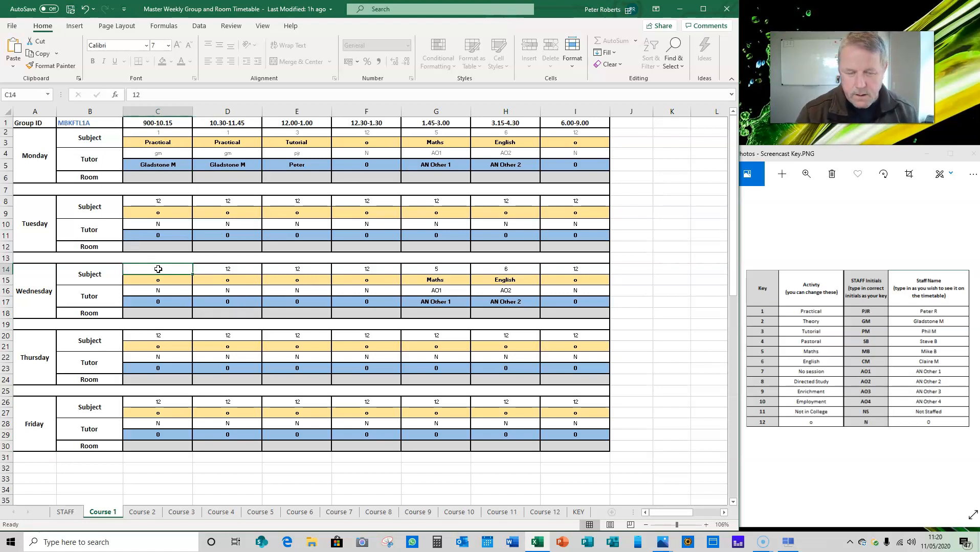
Set Wednesday's subject keys to 2 for 900-10.15 and 10.30-11.45, and 4 for 12.30-1.30.
type("2")
key("Tab")
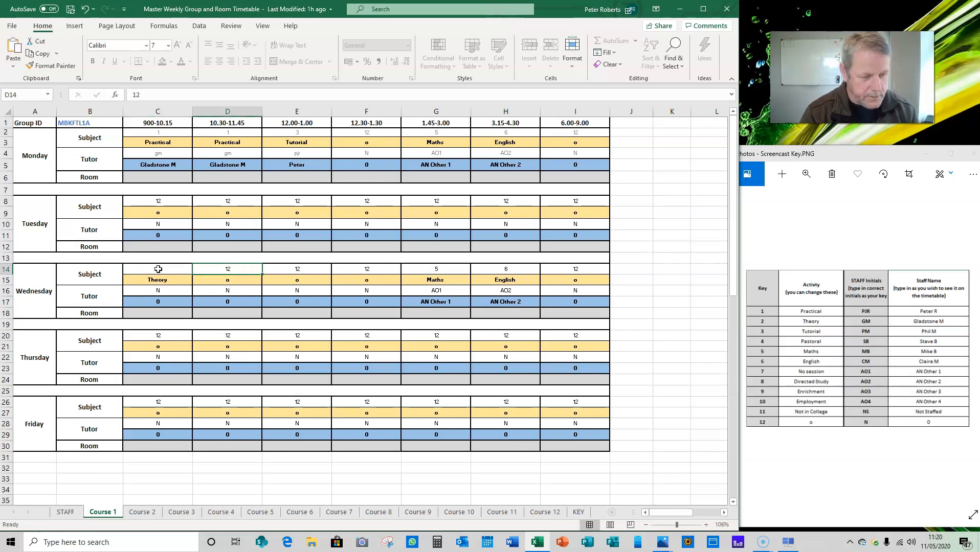
type("2")
key("Tab")
key("Tab")
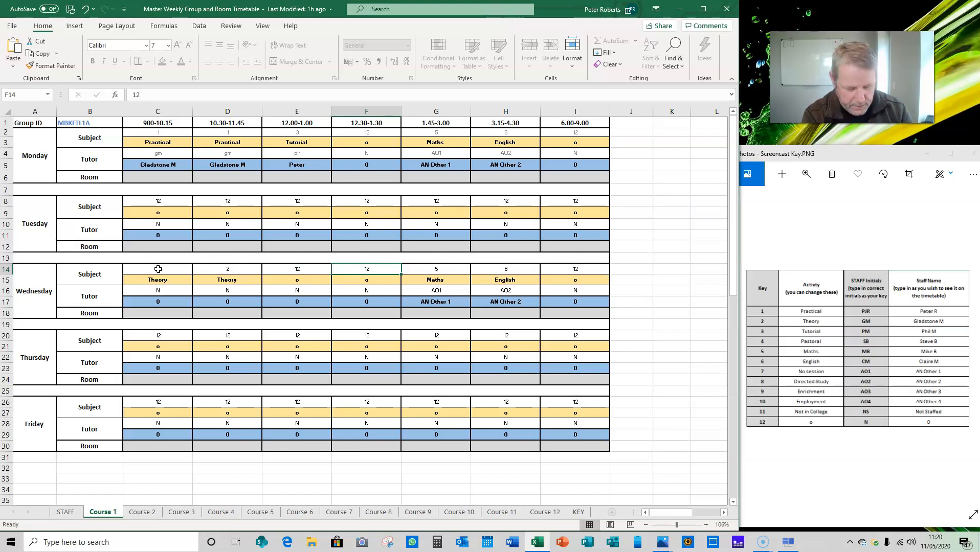
type("4")
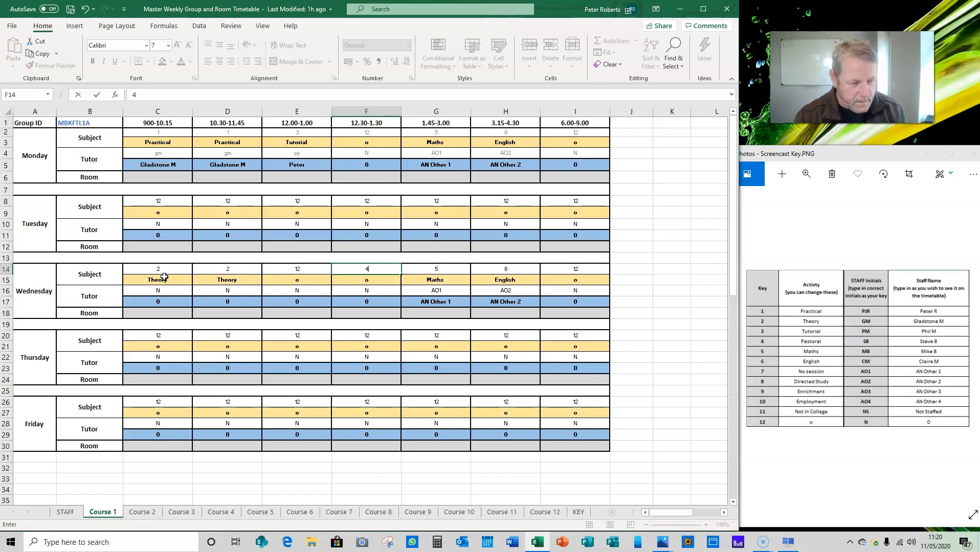
Set Wednesday's tutor initials to sb for 900-10.15, pm for 10.30-11.45 and cm for 12.30-1.30, blanking the 12.00-1.00 entry.
left_click(173, 293)
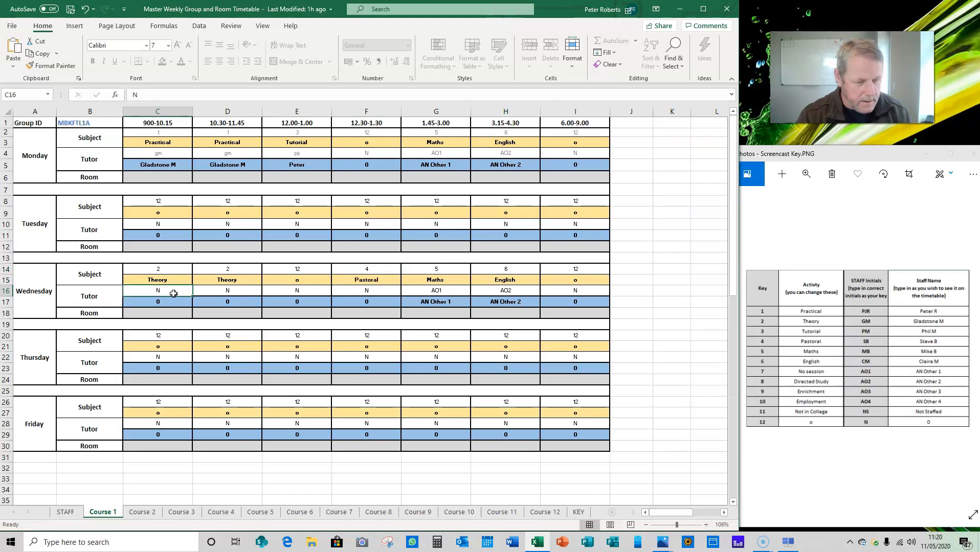
type("sb")
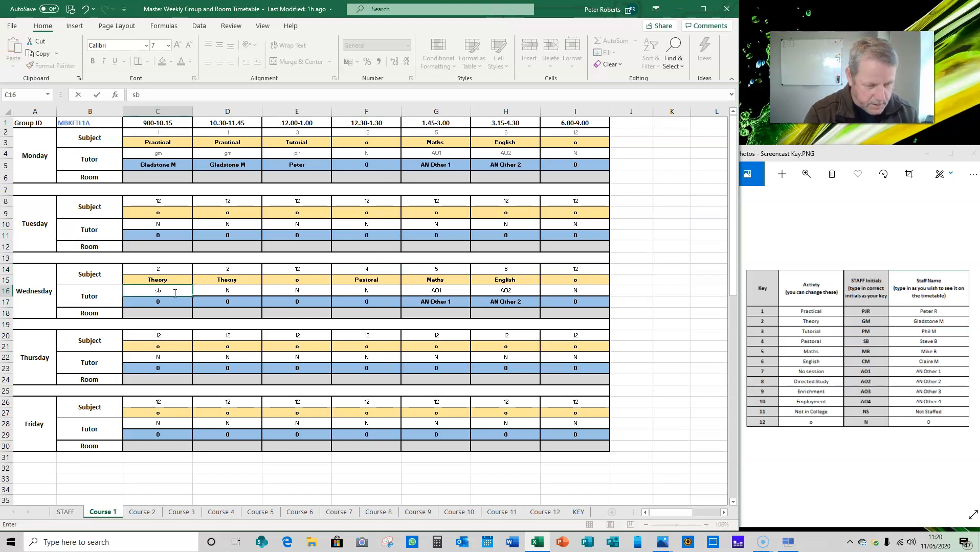
key("Tab")
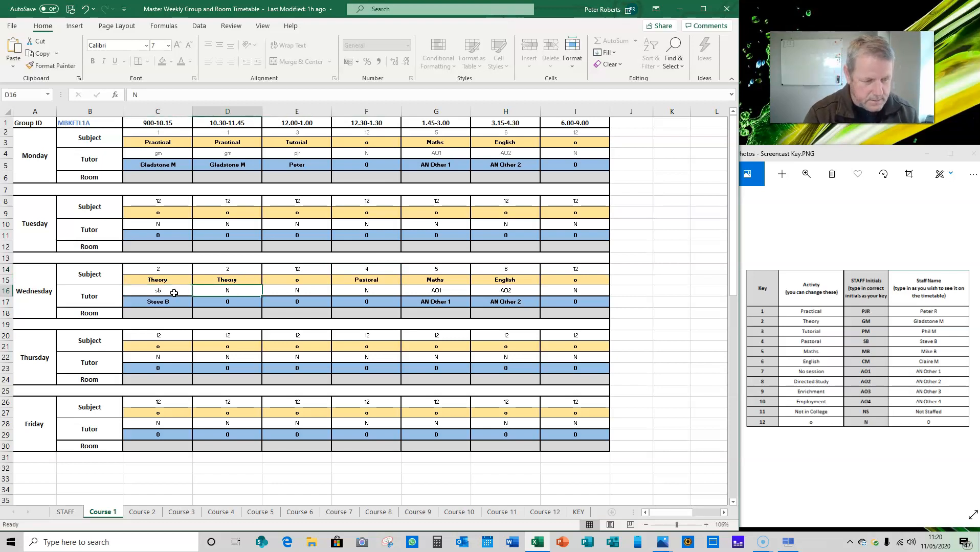
type("pm")
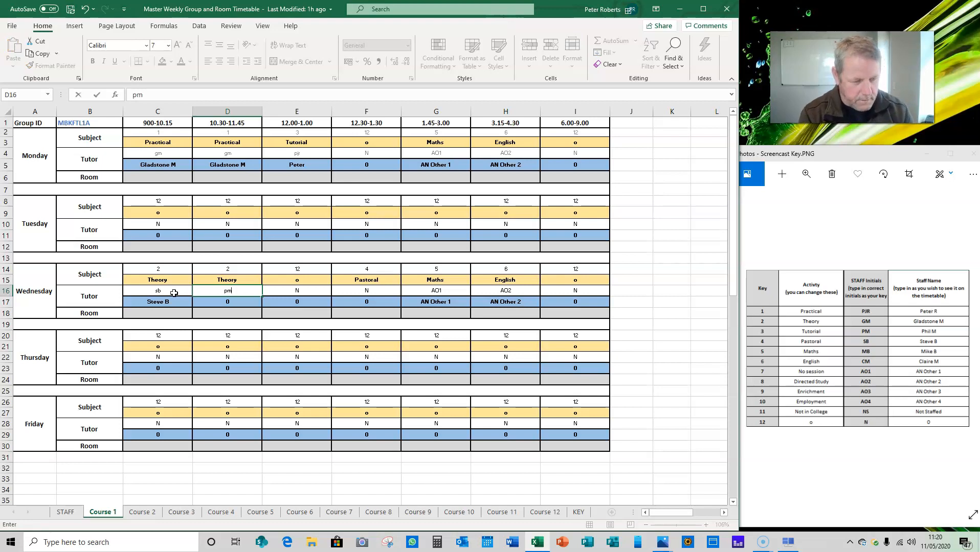
key("Tab")
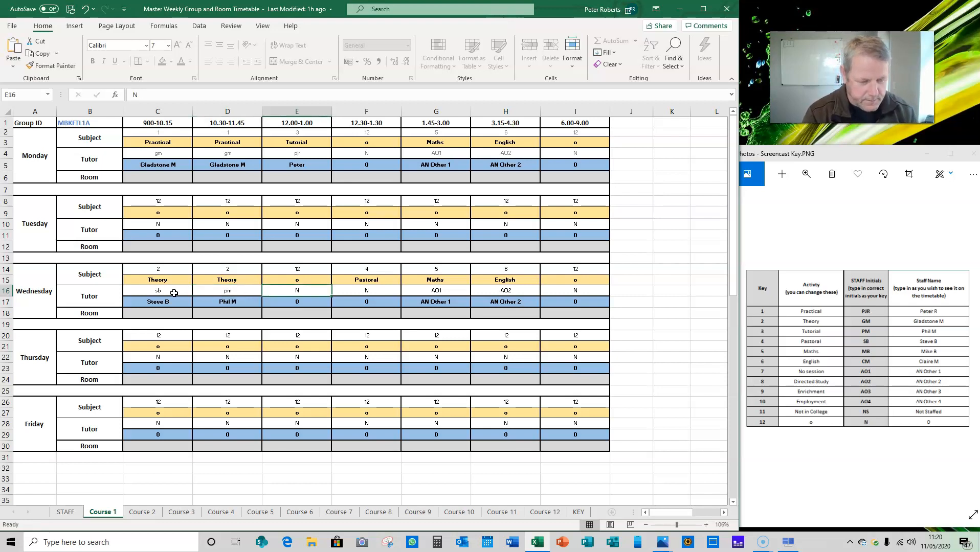
type("c")
key("Tab")
type("c")
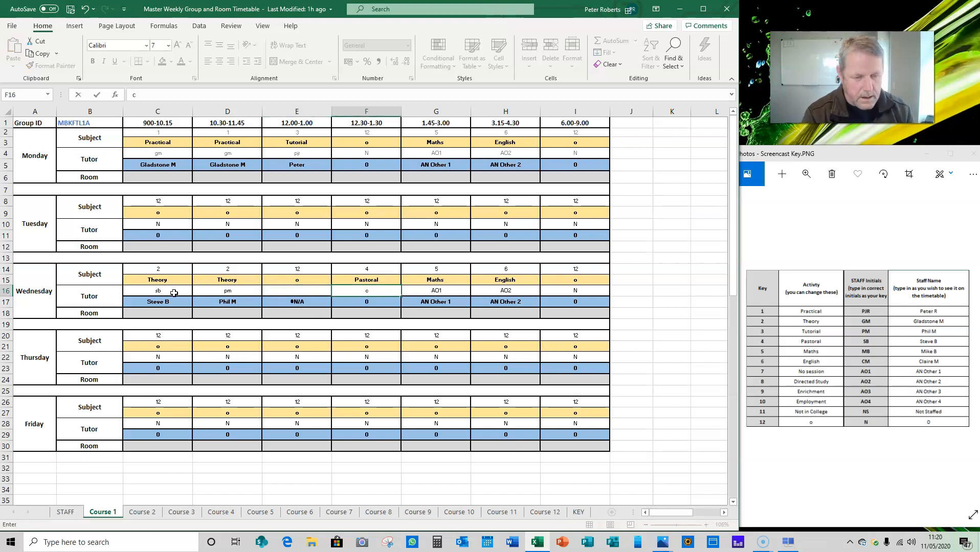
type("m")
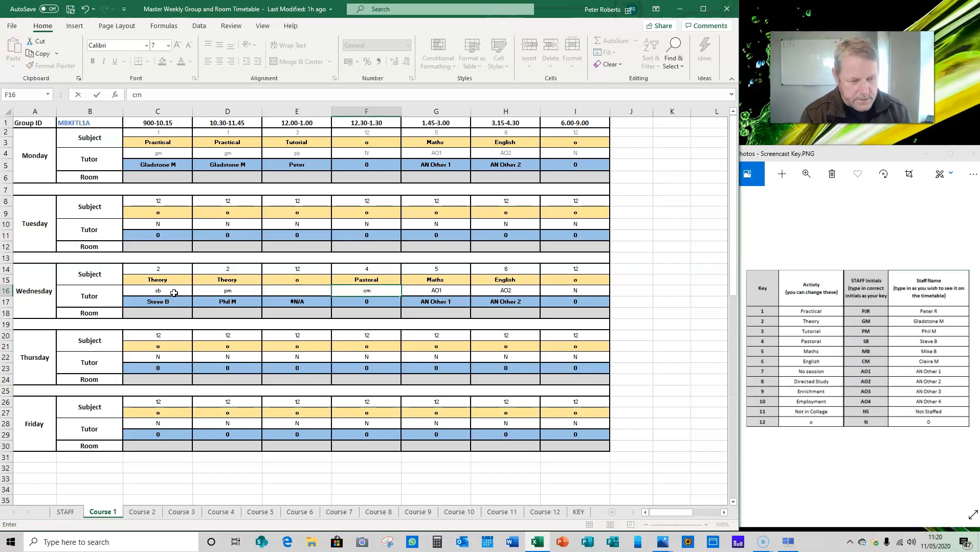
key("Tab")
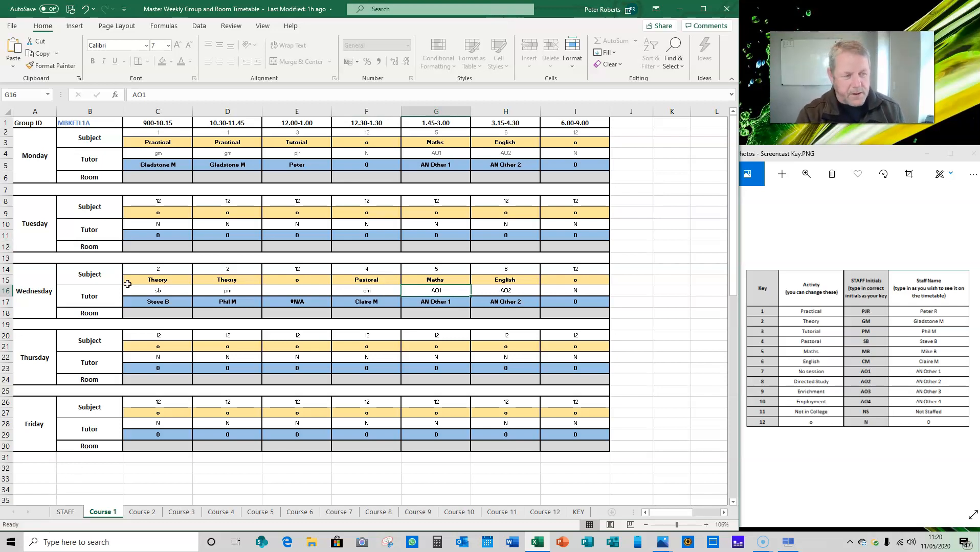
Set Monday's rooms to 101 for 900-10.15 and 10.30-11.45, and B23 for 12.00-1.00.
left_click(170, 178)
type("10")
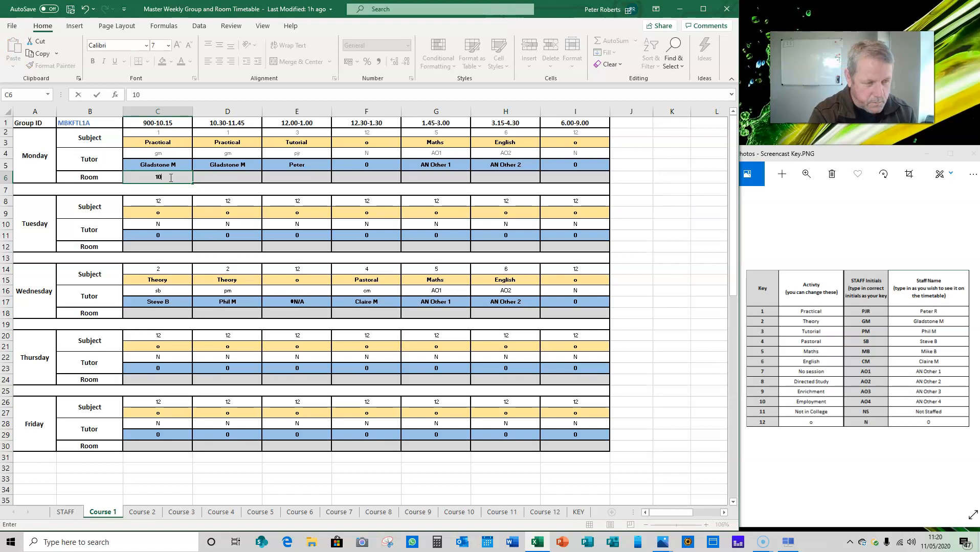
type("1")
key("Tab")
type("101")
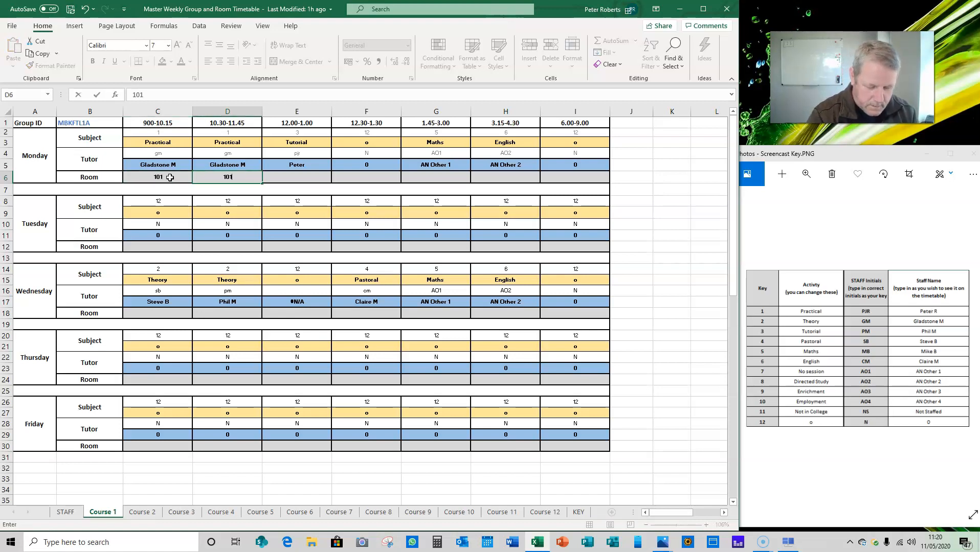
key("Tab")
type("B")
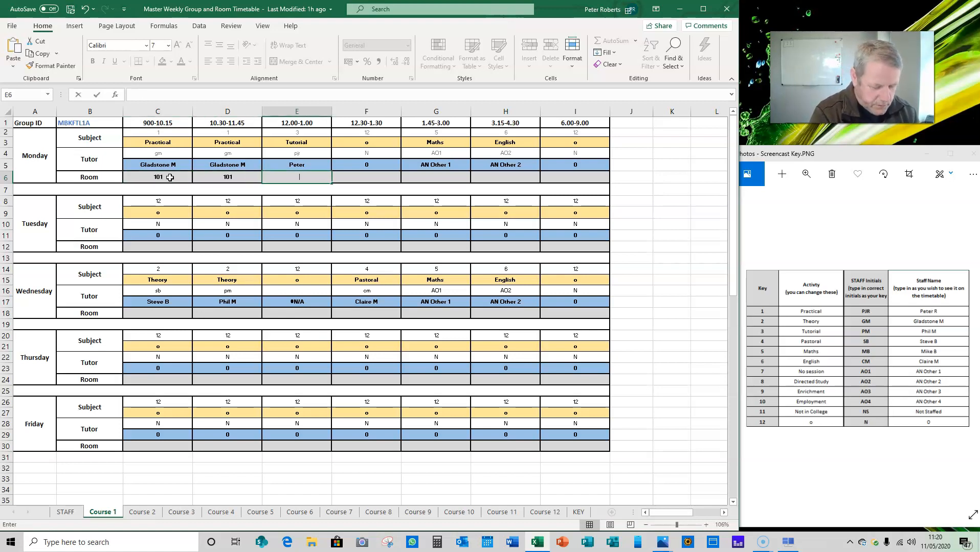
type("23")
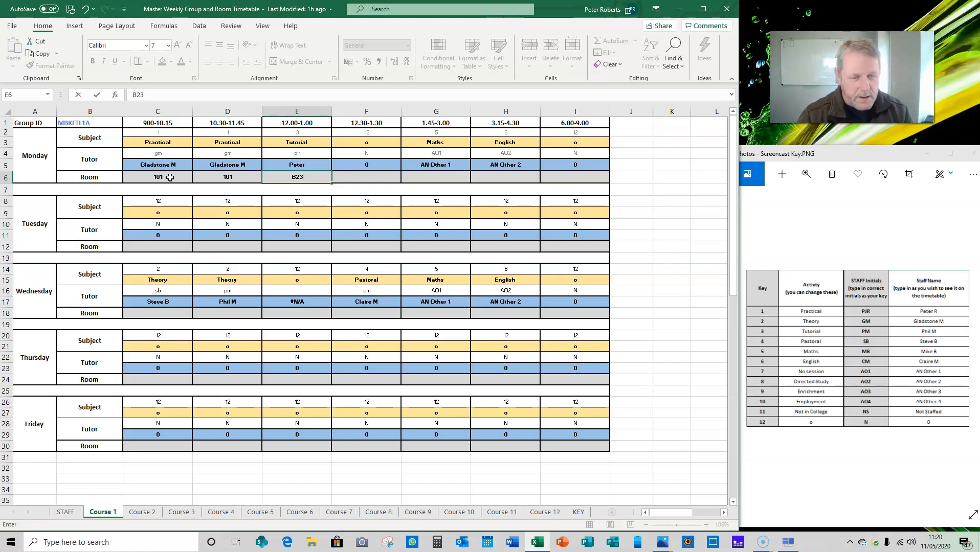
Set Monday's room to Various for both the Maths session at 1.45-3.00 and the English session at 3.15-4.30.
left_click(452, 176)
type("Various")
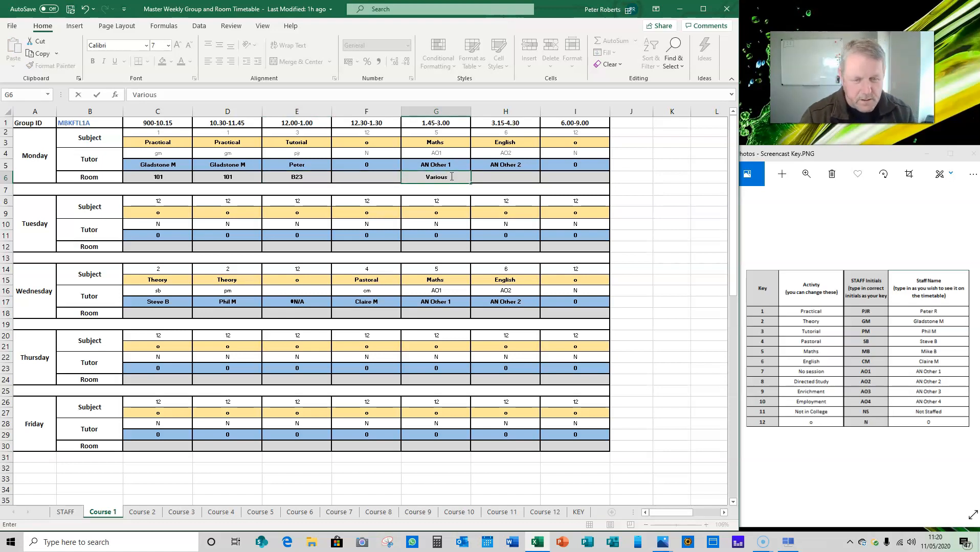
left_click(519, 176)
type("Various")
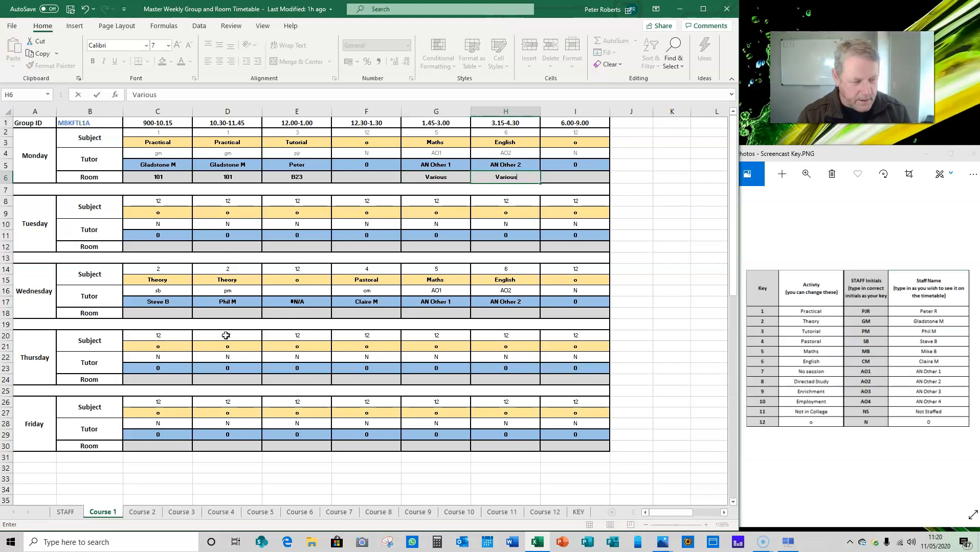
Set Wednesday's rooms to B23 for 900-10.15, and B24 for 10.30-11.45 and 12.30-1.30.
left_click(158, 316)
type("B")
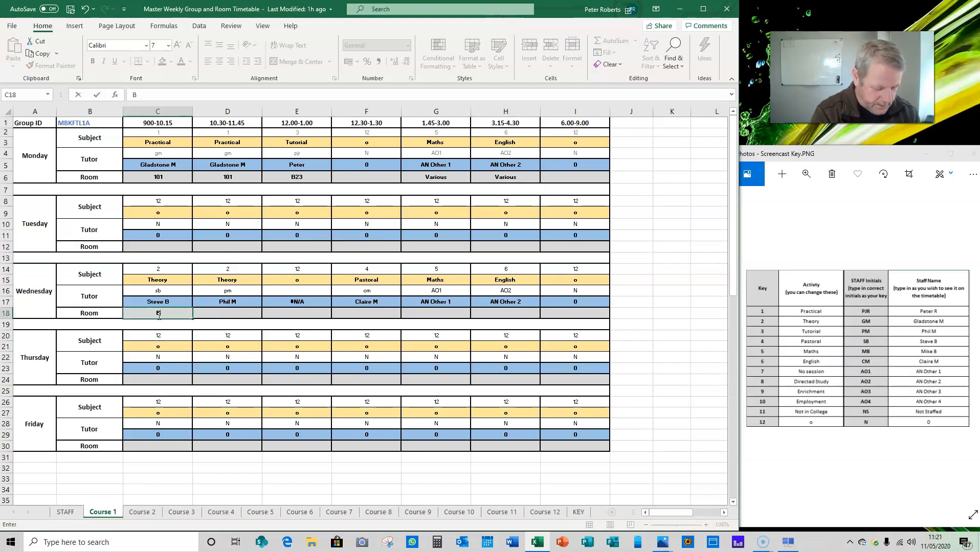
type("23")
key("Tab")
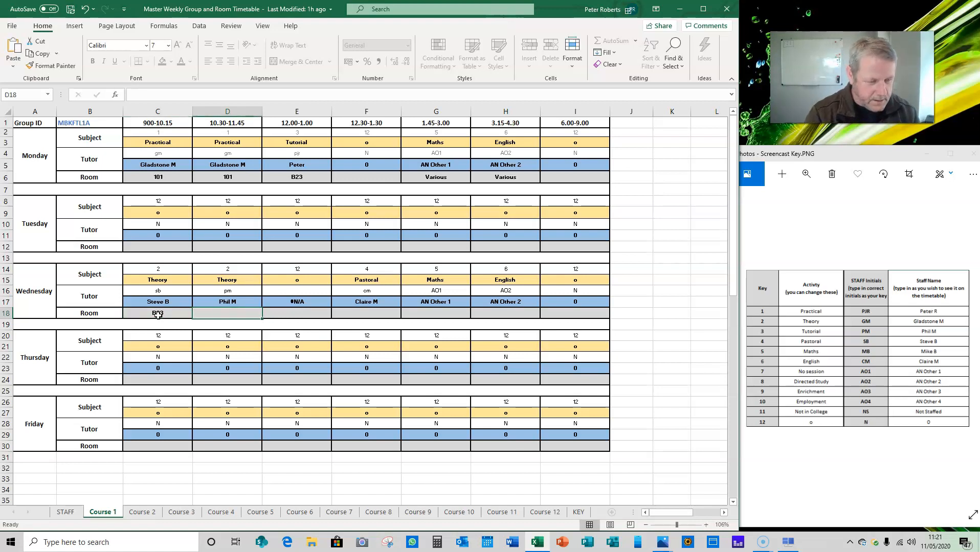
type("B24")
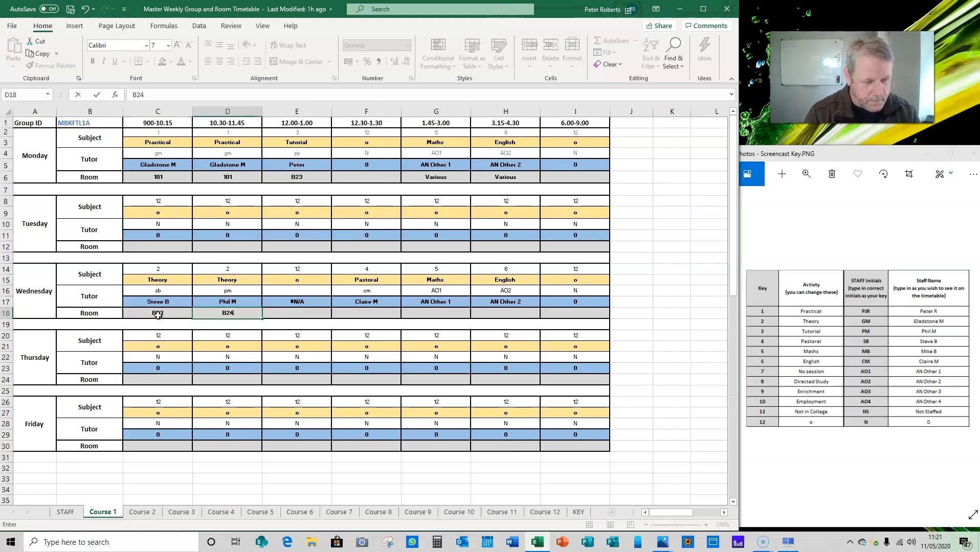
key("Tab")
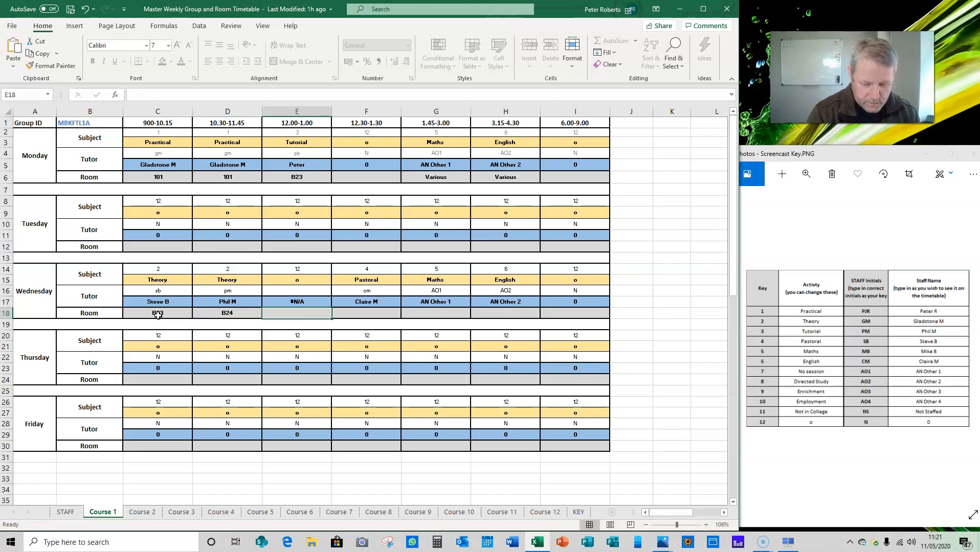
key("Tab")
type("B24")
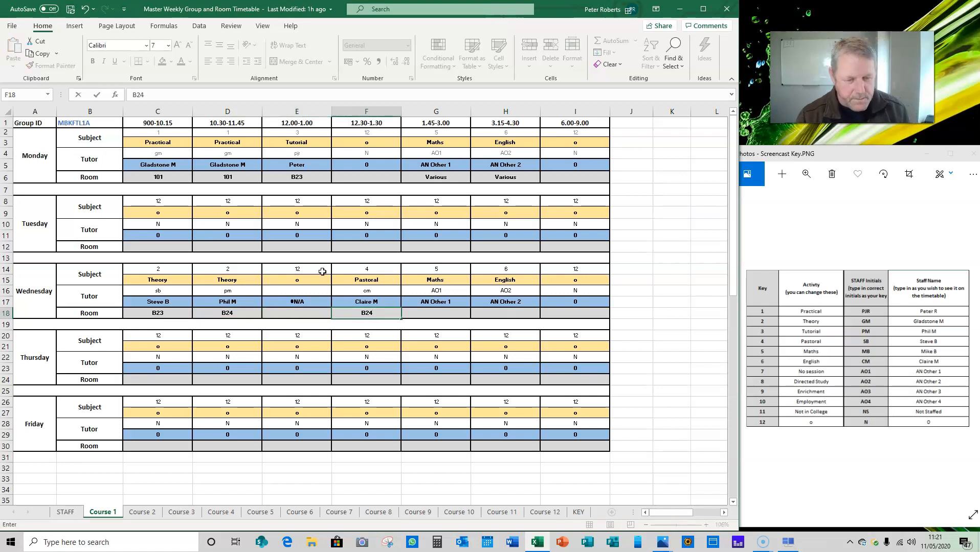
Set Wednesday's room to Various for the 1.45-3.00 and 3.15-4.30 sessions.
left_click(428, 313)
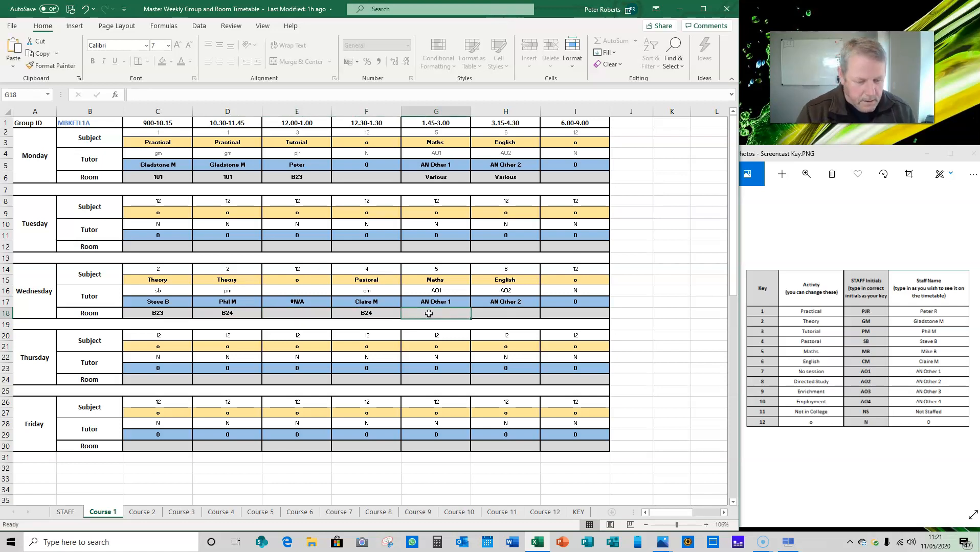
type("Variou")
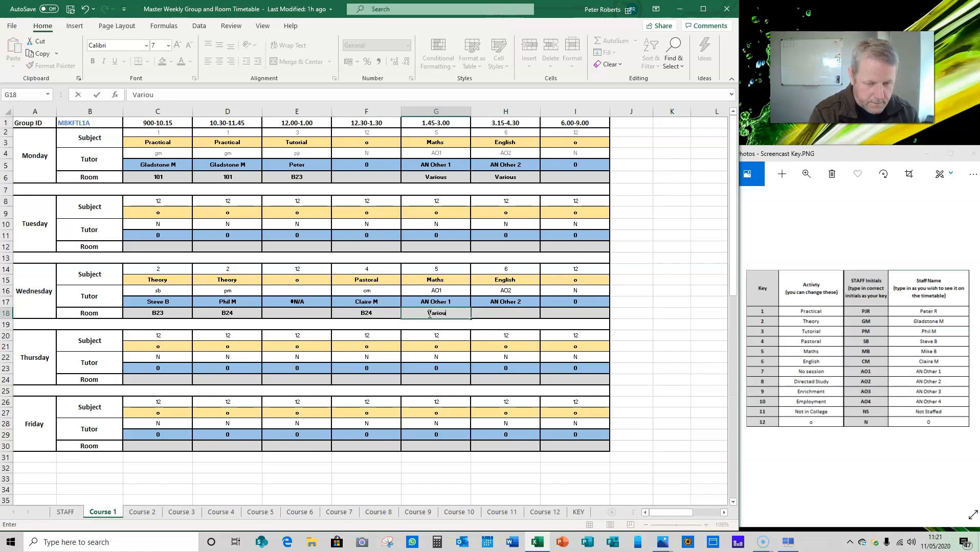
type("s")
left_click(503, 314)
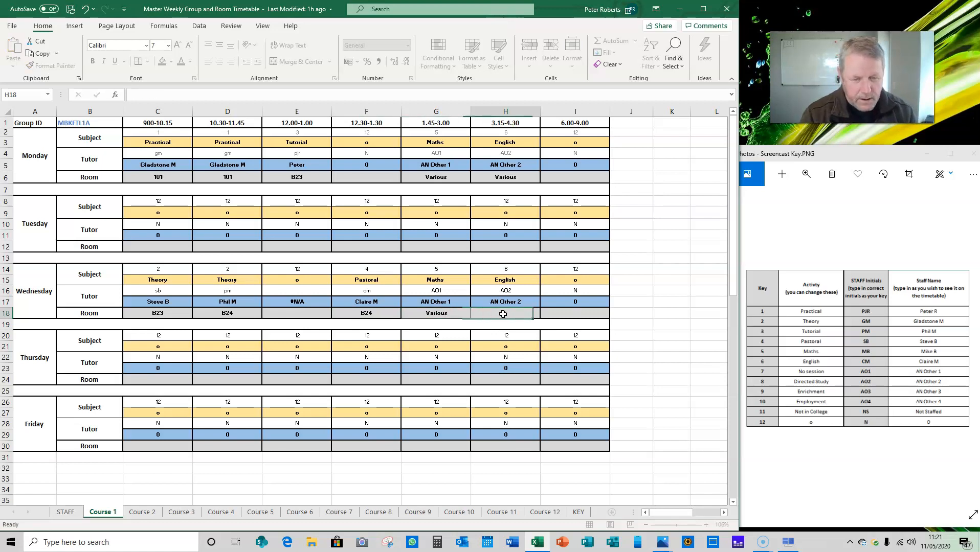
type("Various")
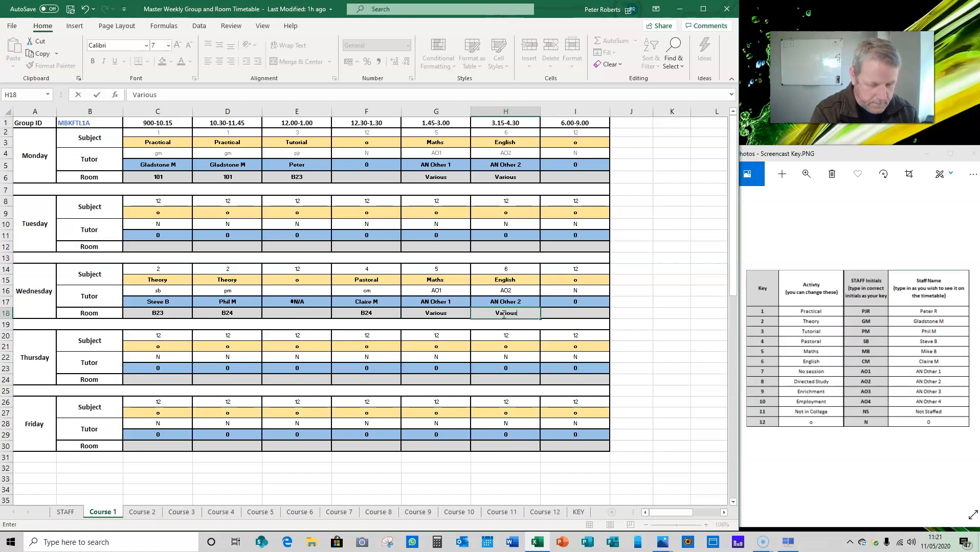
key("ctrl+Return")
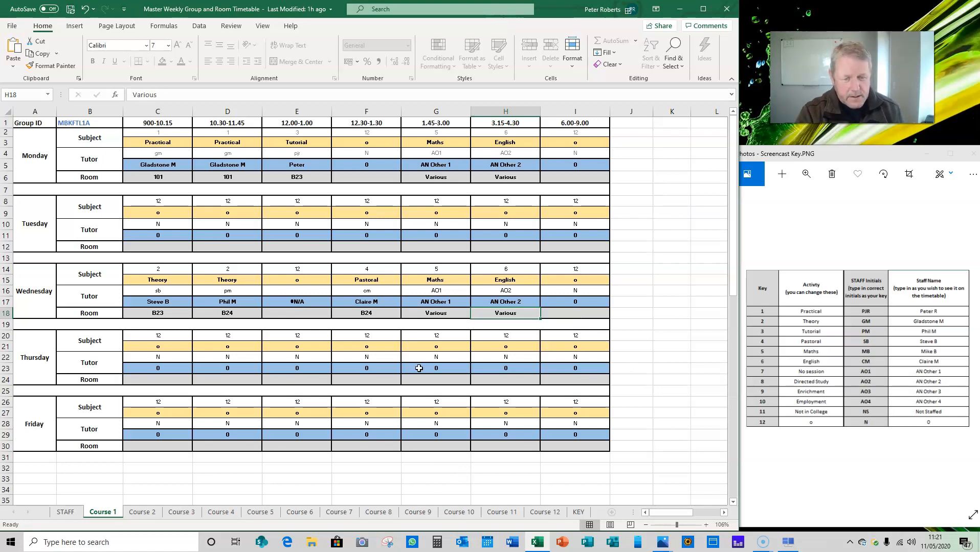
Check the STAFF sheet for the first group's entries and set Wednesday's 12.00-1.00 tutor on Course 1 to N.
left_click(65, 513)
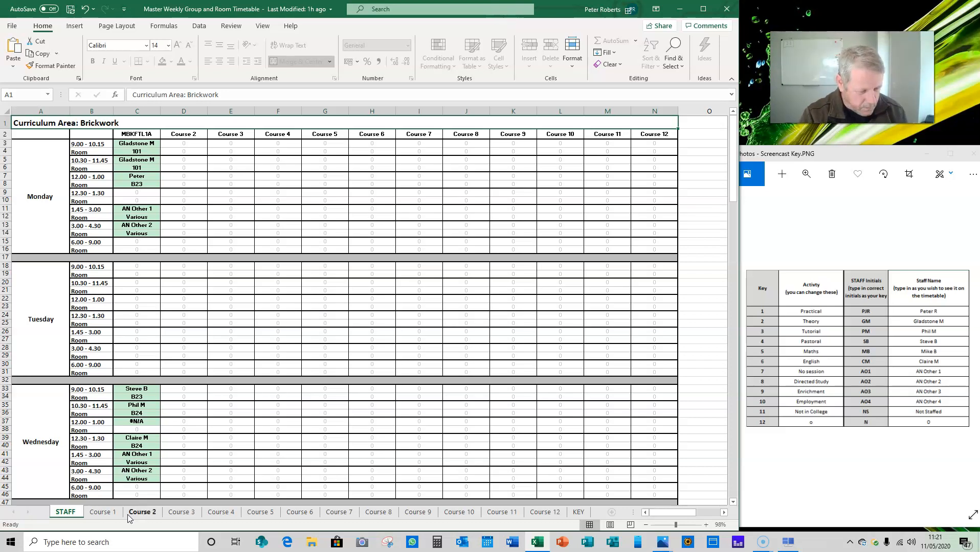
left_click(103, 512)
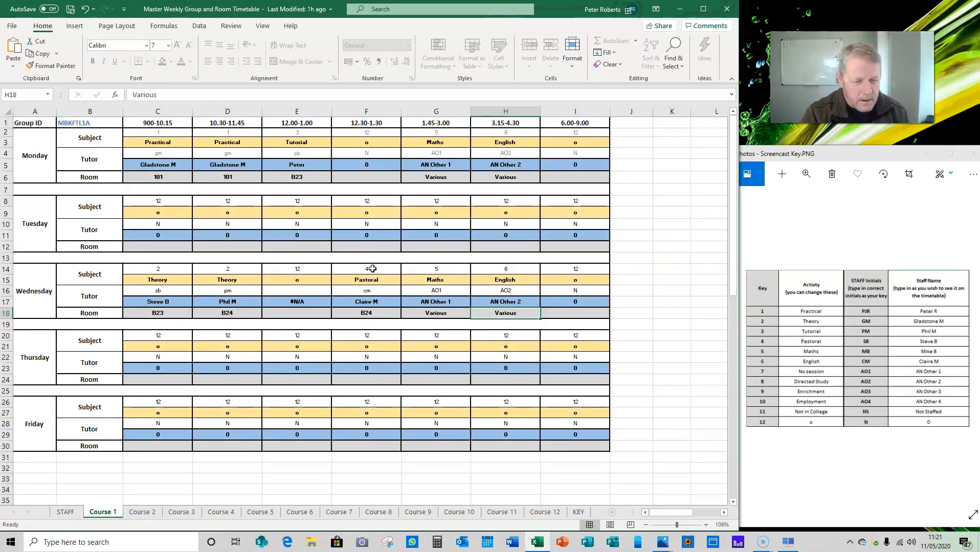
left_click(306, 292)
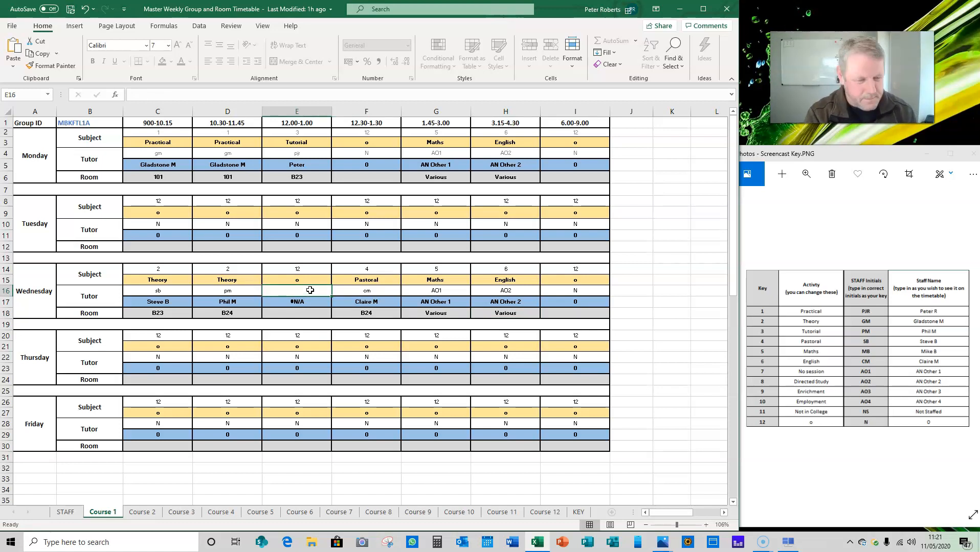
type("N")
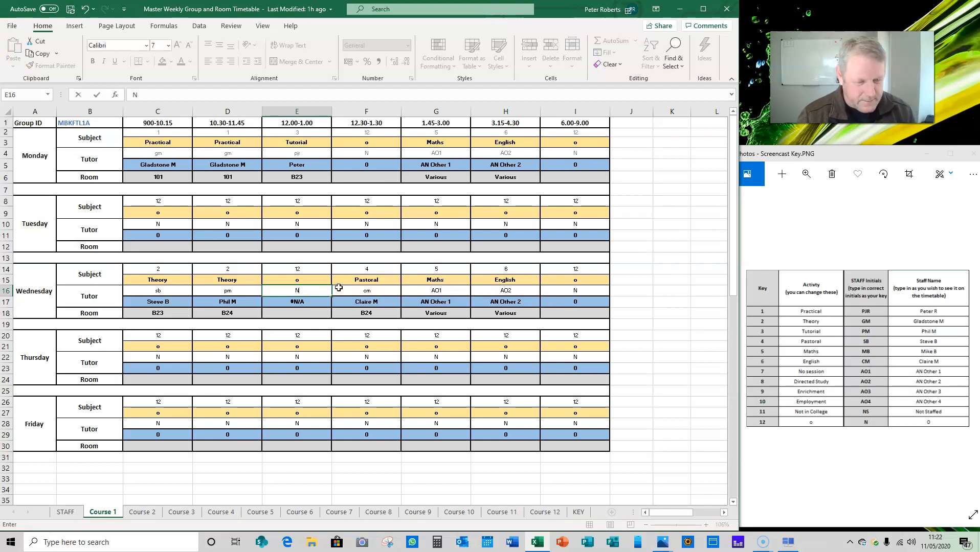
key("ctrl+Return")
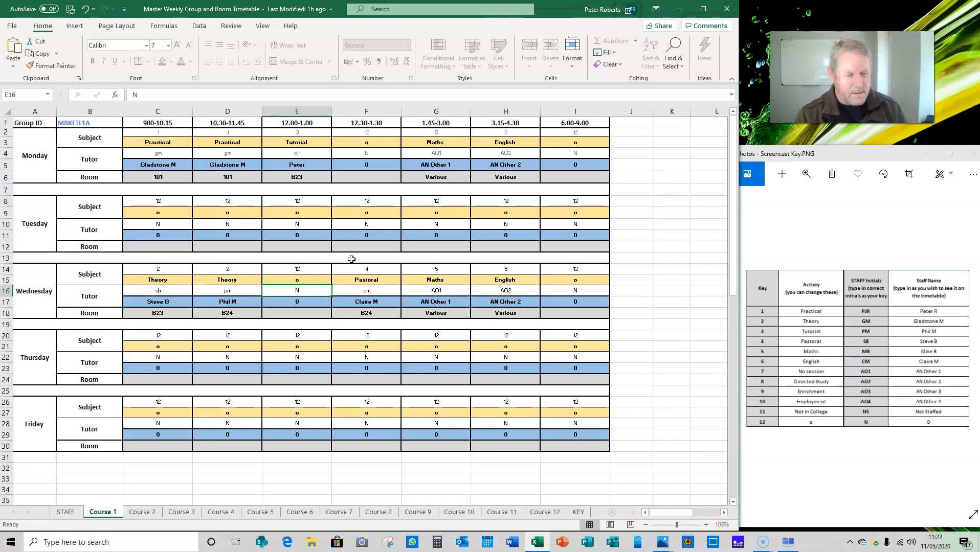
Review the first group's tutors and rooms across the week on the STAFF sheet.
left_click(65, 512)
scroll(272, 339, "down", 2)
scroll(228, 324, "up", 2)
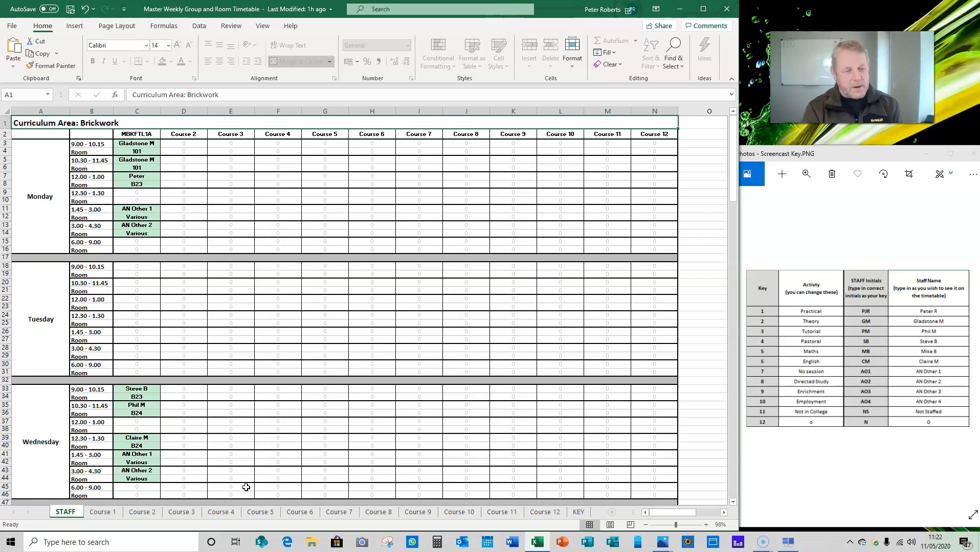
Set the Group ID on the Course 2 sheet to MBKFTL2A.
left_click(144, 513)
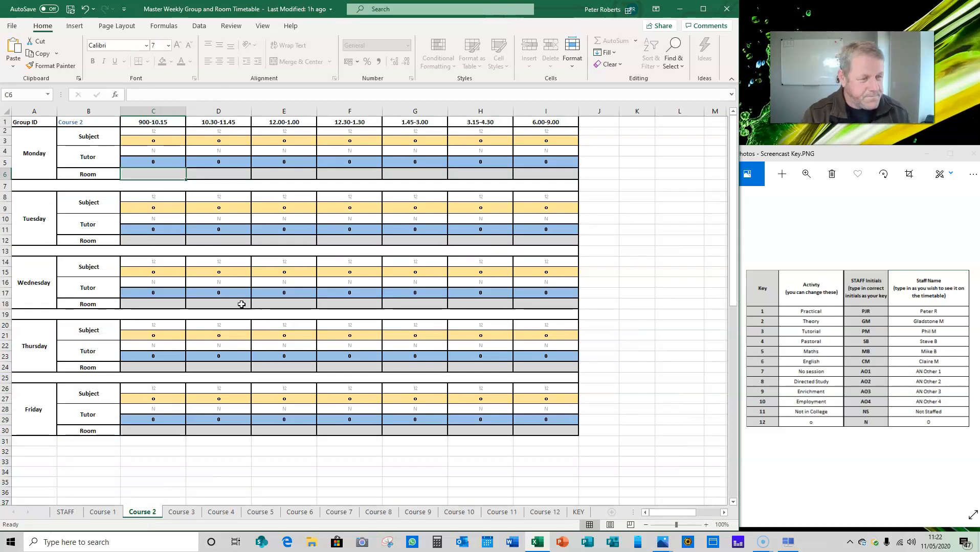
left_click(82, 123)
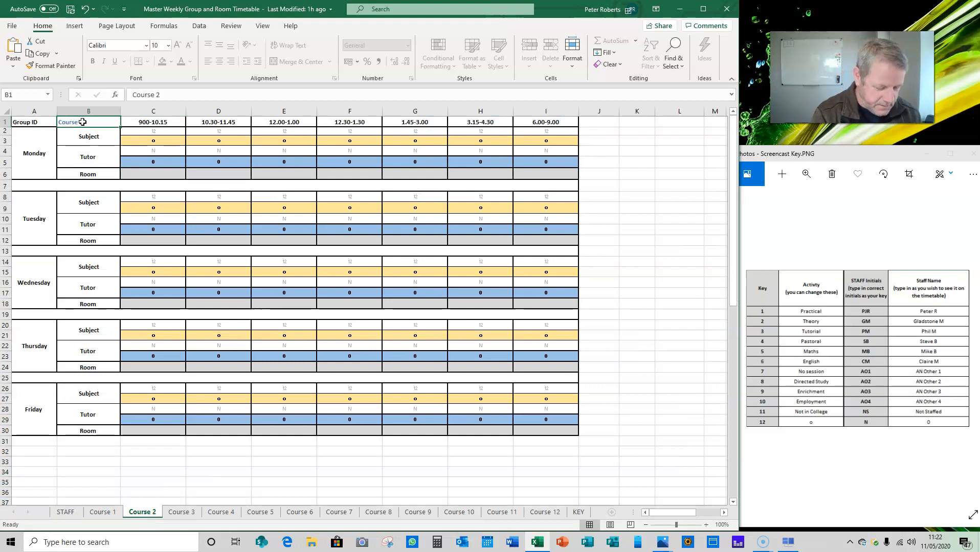
type("MBKFT")
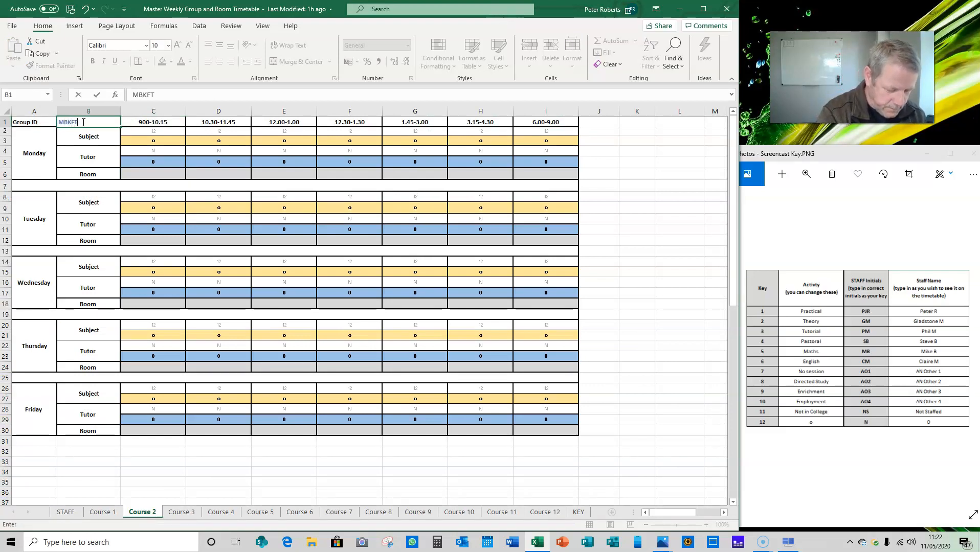
type("L2A")
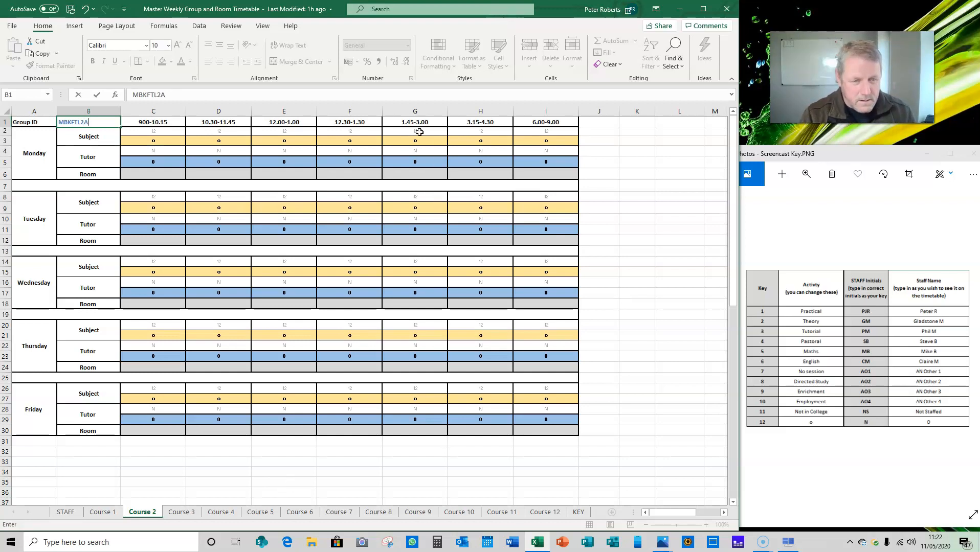
Set Monday's subject keys on Course 2 to 5 for 900-10.15 and 6 for 10.30-11.45.
left_click(168, 131)
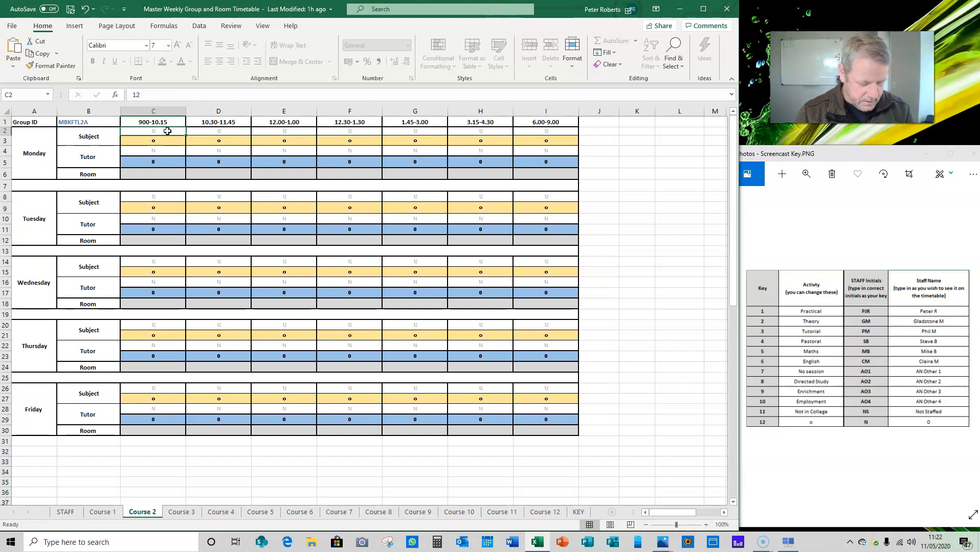
type("5")
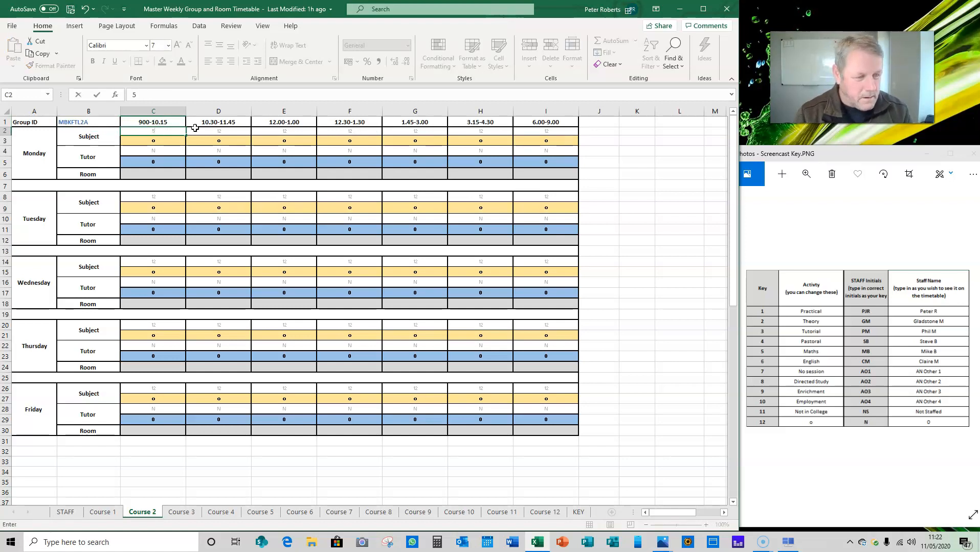
left_click(206, 131)
type("6")
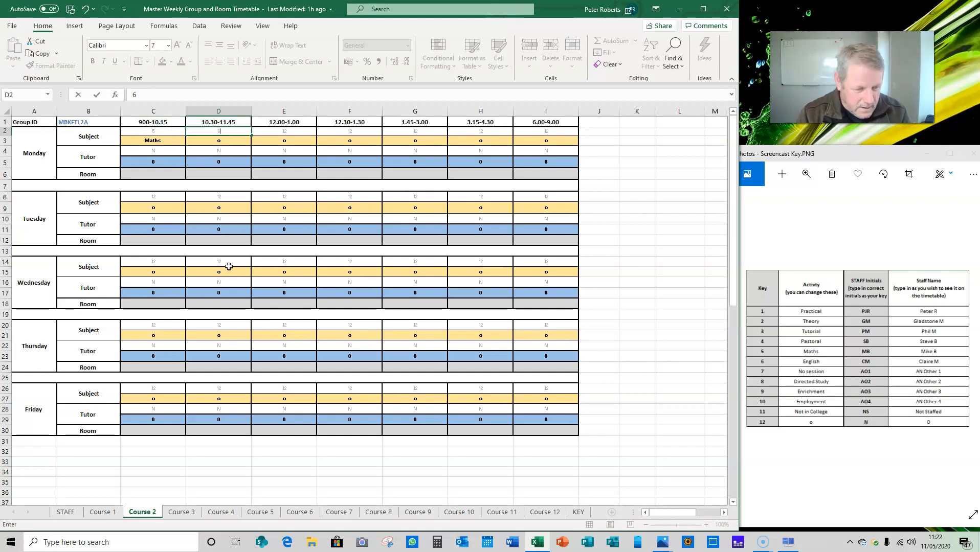
Set Thursday's subject keys on Course 2 to 5 for both 1.45-3.00 and 3.15-4.30.
left_click(407, 327)
type("5")
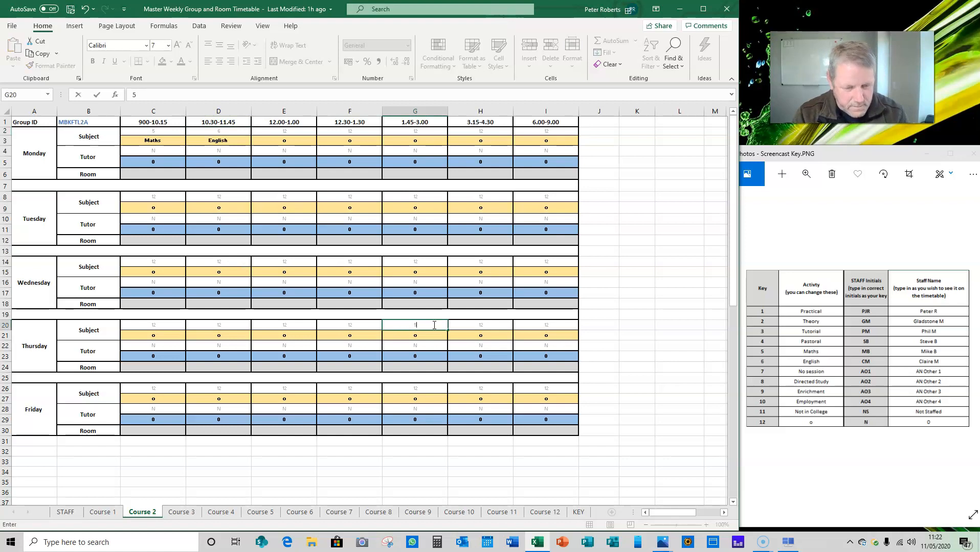
left_click(474, 323)
type("5")
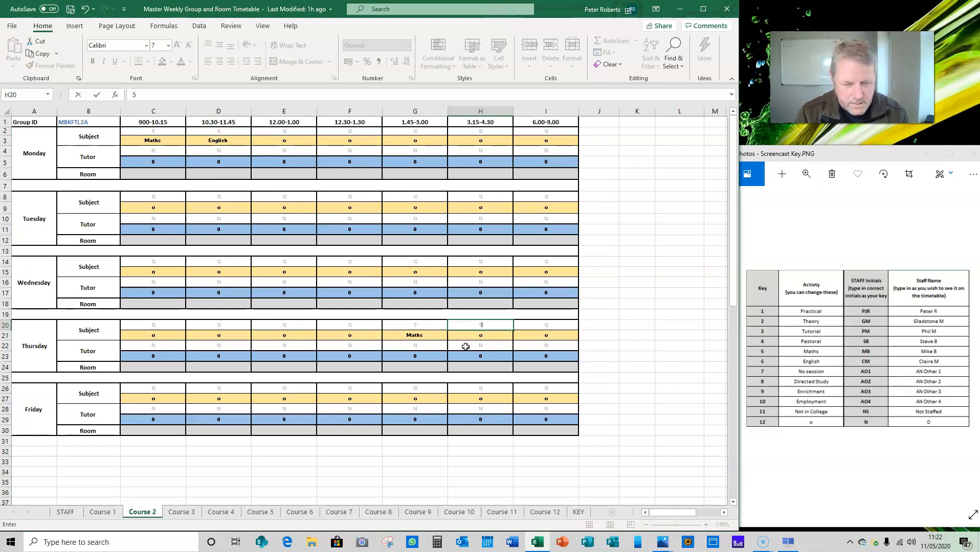
left_click(465, 347)
Set Monday's tutor initials on Course 2 to AO1 for 900-10.15 and A02 for 10.30-11.45.
left_click(165, 154)
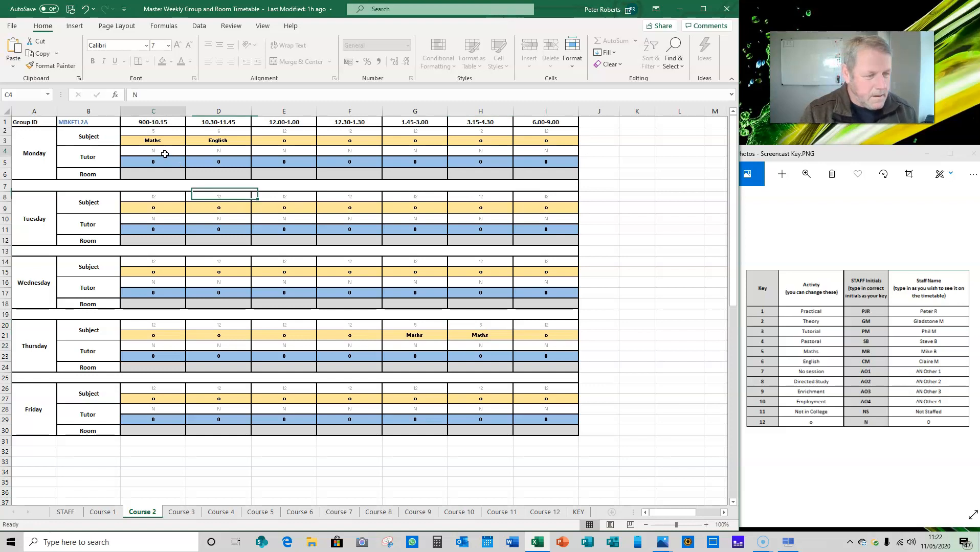
type("AO1")
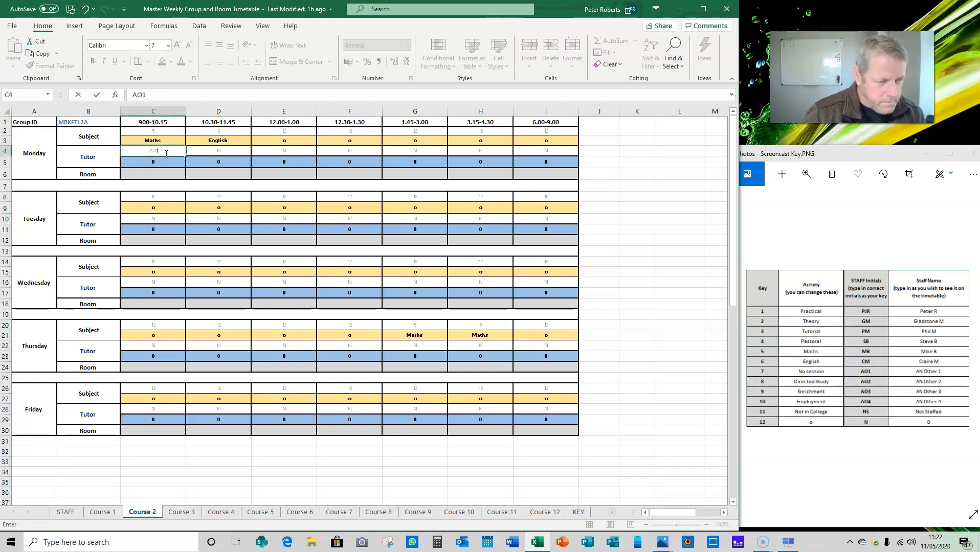
left_click(220, 154)
type("AO2")
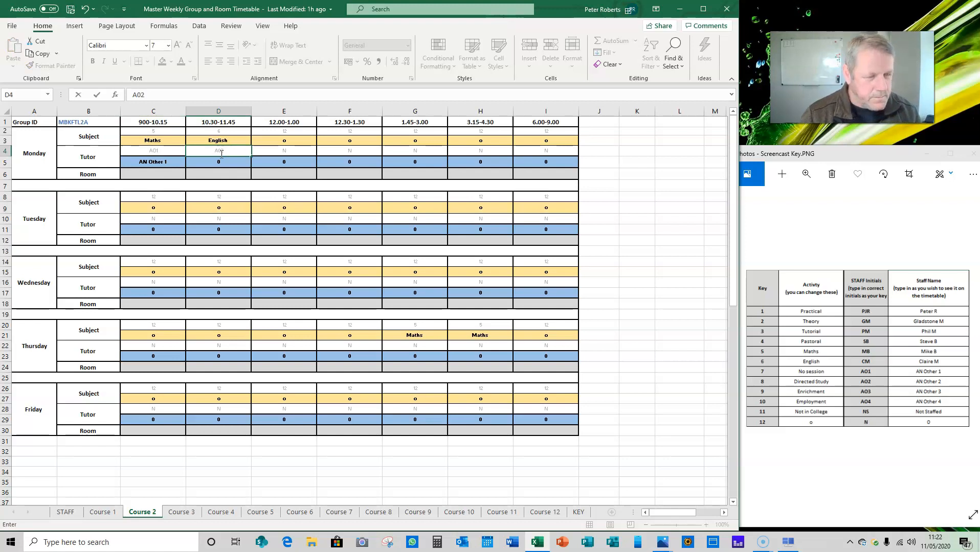
Set Monday's rooms on Course 2 to Various for both 900-10.15 and 10.30-11.45.
left_click(152, 174)
type("Various")
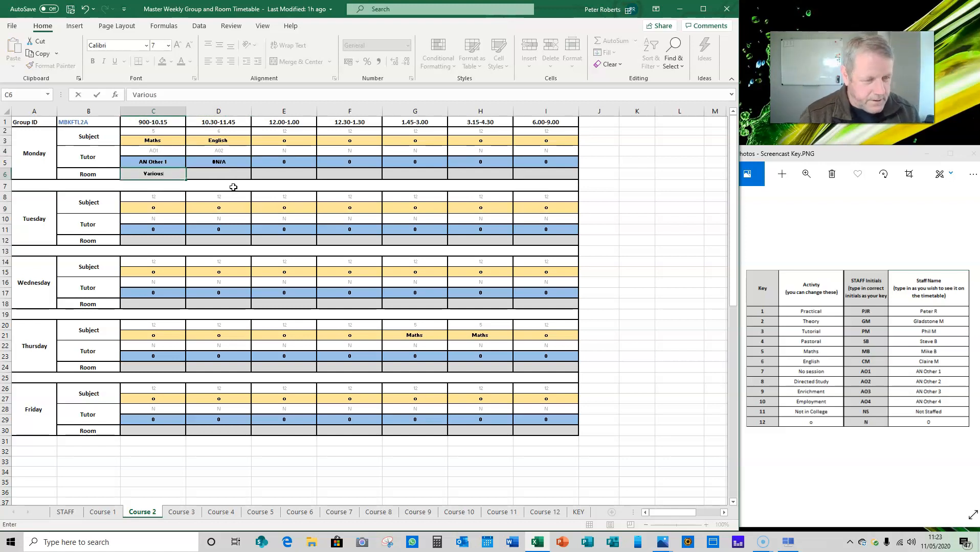
left_click(231, 177)
type("Various")
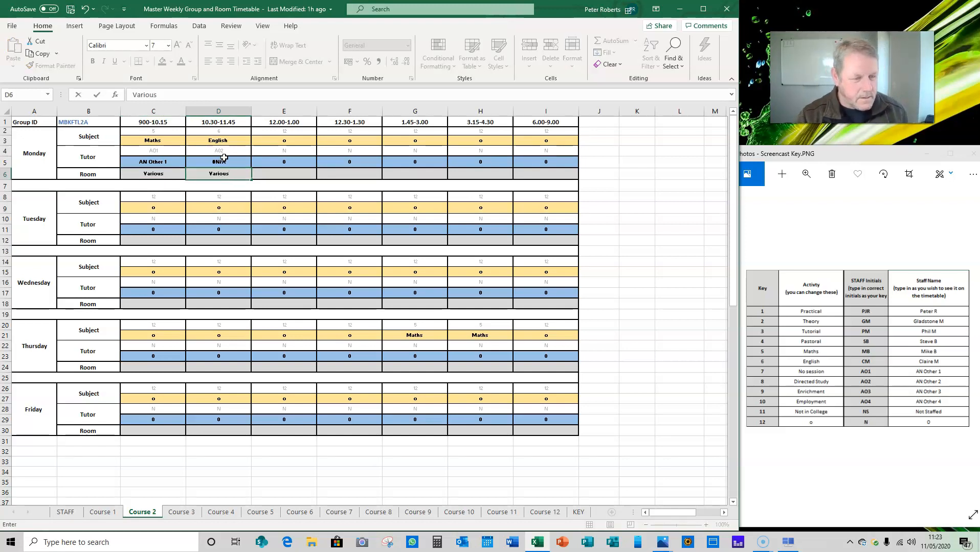
Correct Monday's 10.30-11.45 tutor initials on Course 2 to AO2, with the letter O instead of a zero.
left_click(225, 153)
double_click(224, 153)
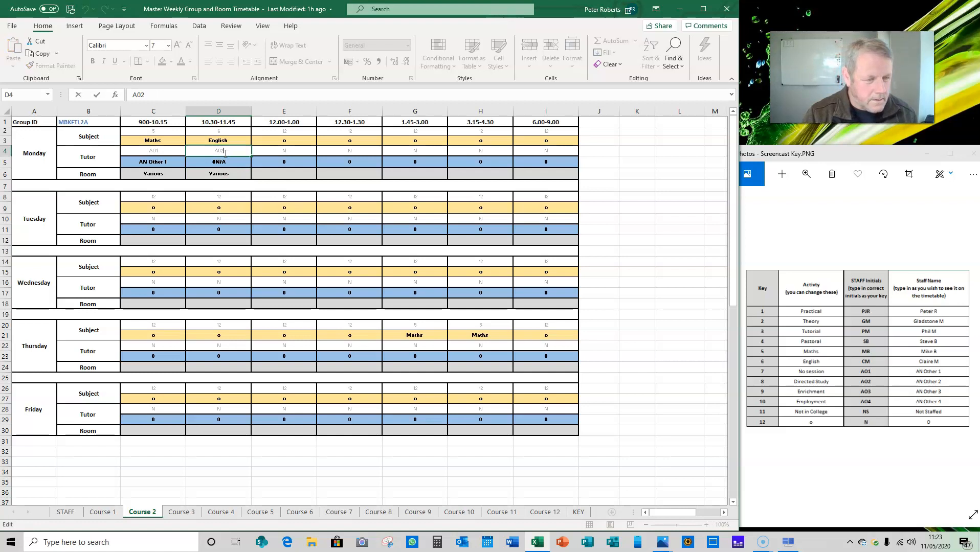
key("BackSpace")
key("BackSpace")
type("O2")
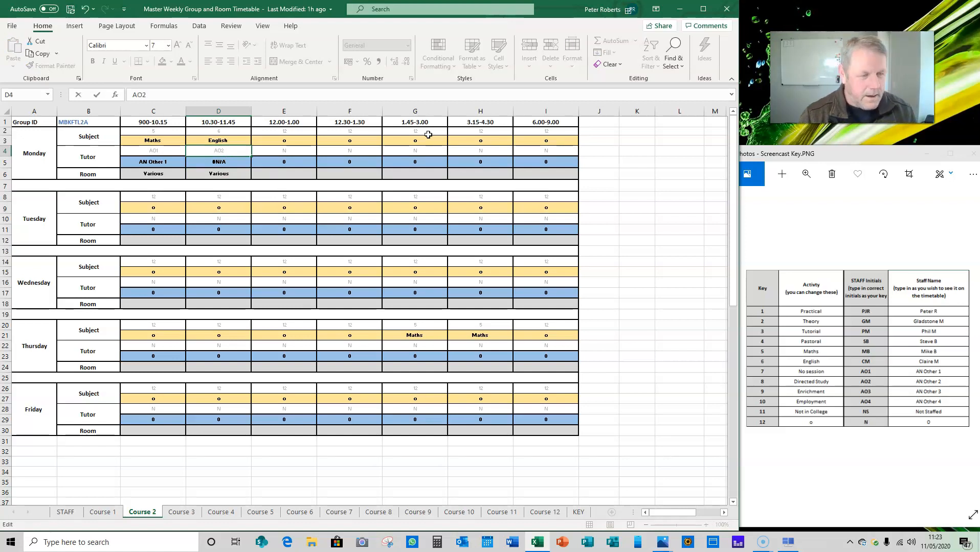
key("ctrl+Return")
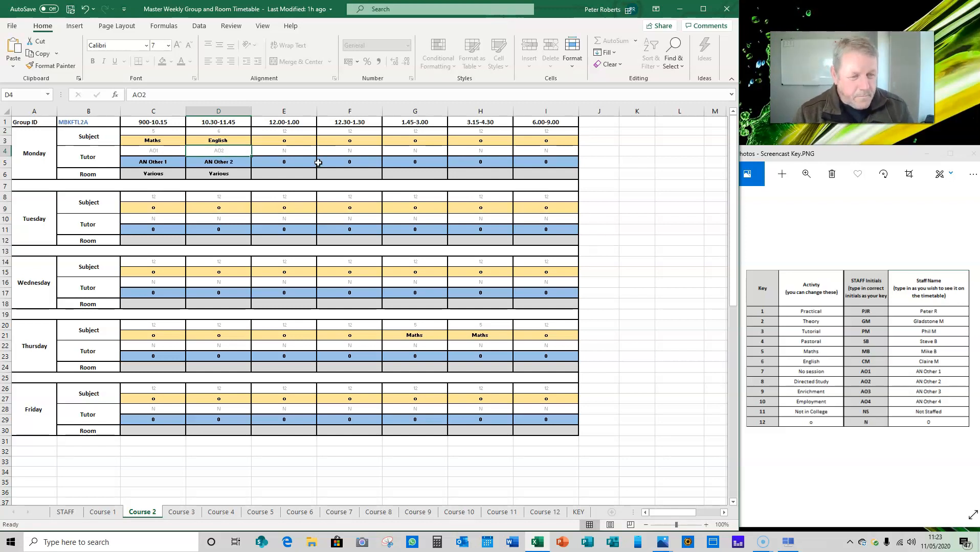
Fill in Monday's 12.00-1.00 session on Course 2 with subject key 3, tutor initials pjr and room b24.
left_click(290, 134)
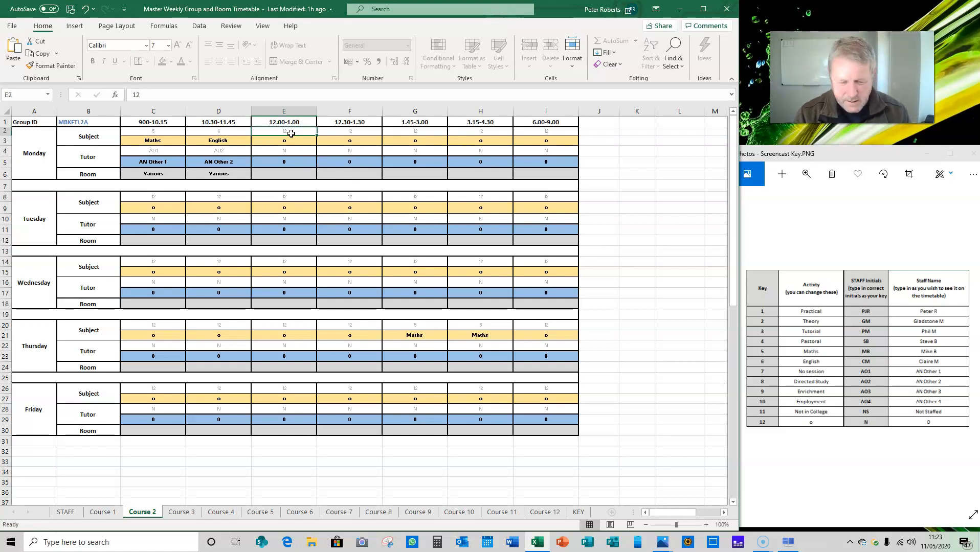
type("3")
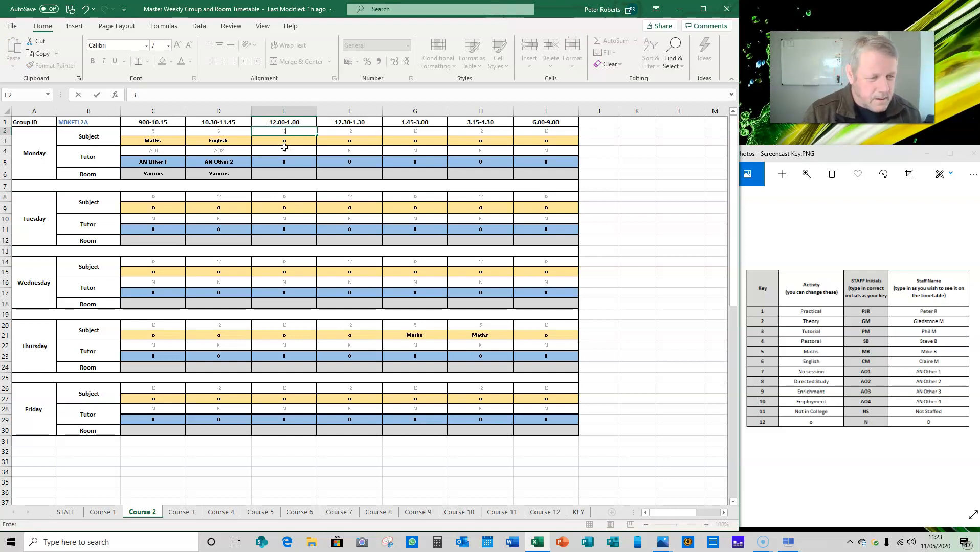
left_click(285, 150)
type("p")
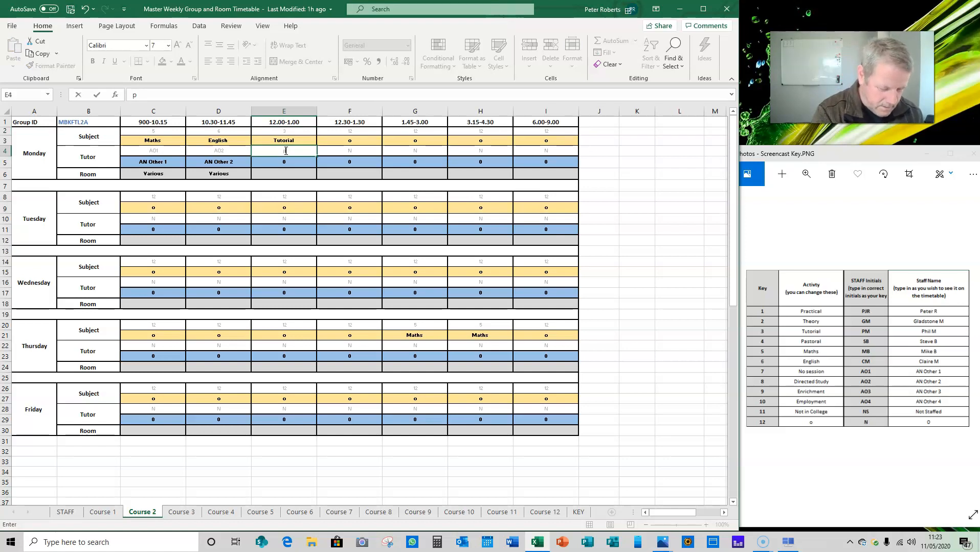
type("jr")
left_click(288, 174)
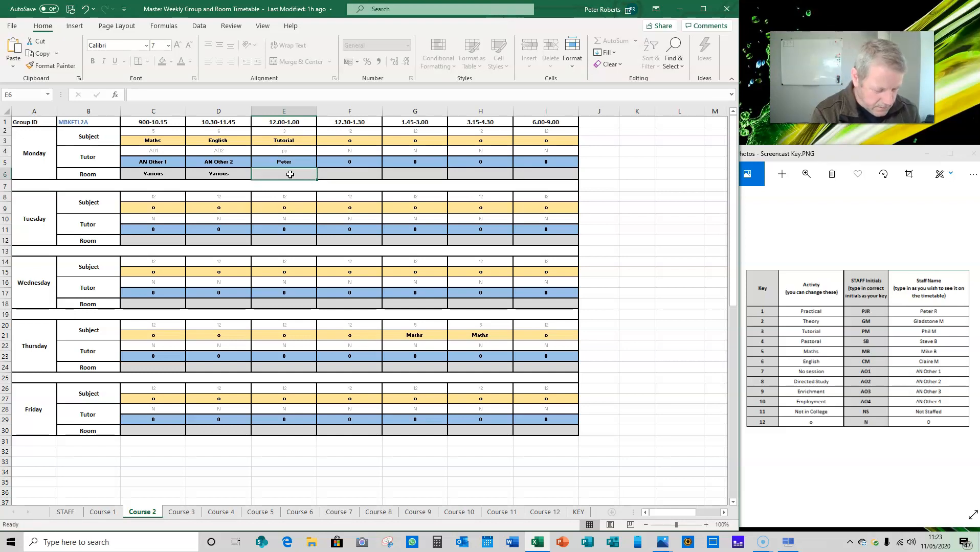
type("b24")
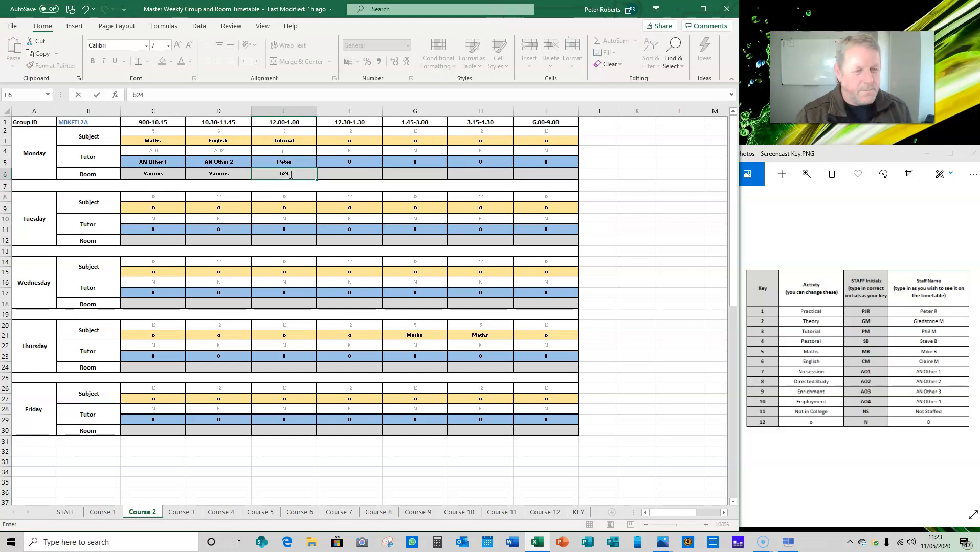
left_click(361, 175)
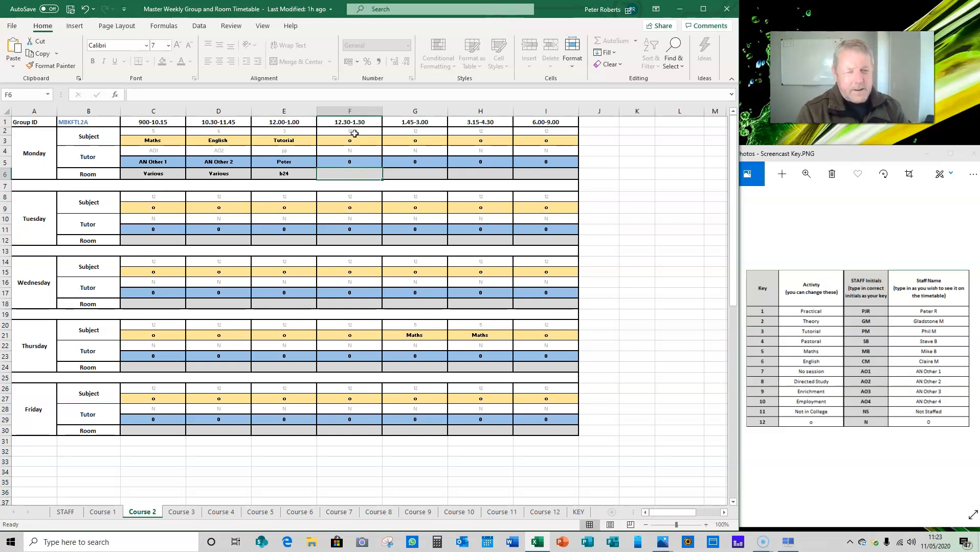
Set Monday's subject keys on Course 2 to 1 for both 1.45-3.00 and 3.15-4.30.
left_click(423, 134)
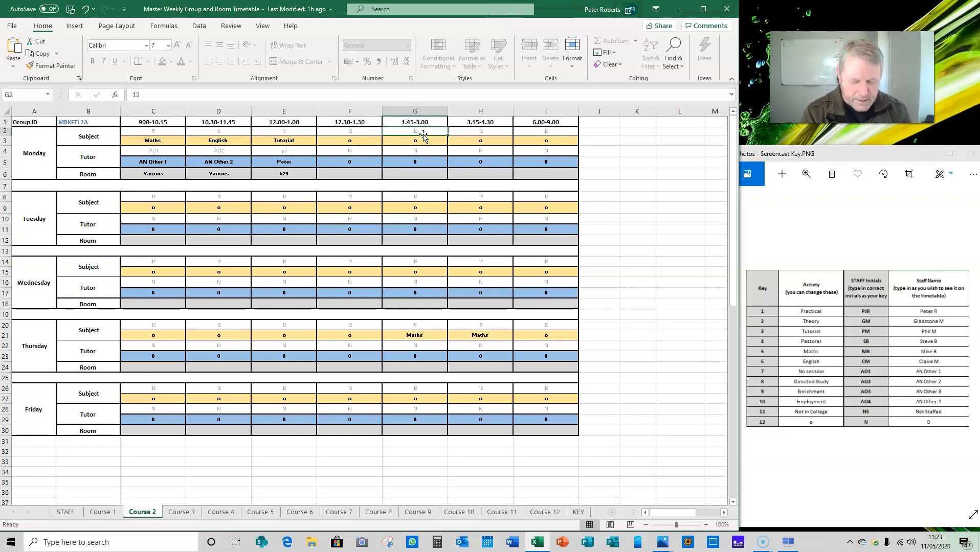
type("1")
key("Tab")
type("1")
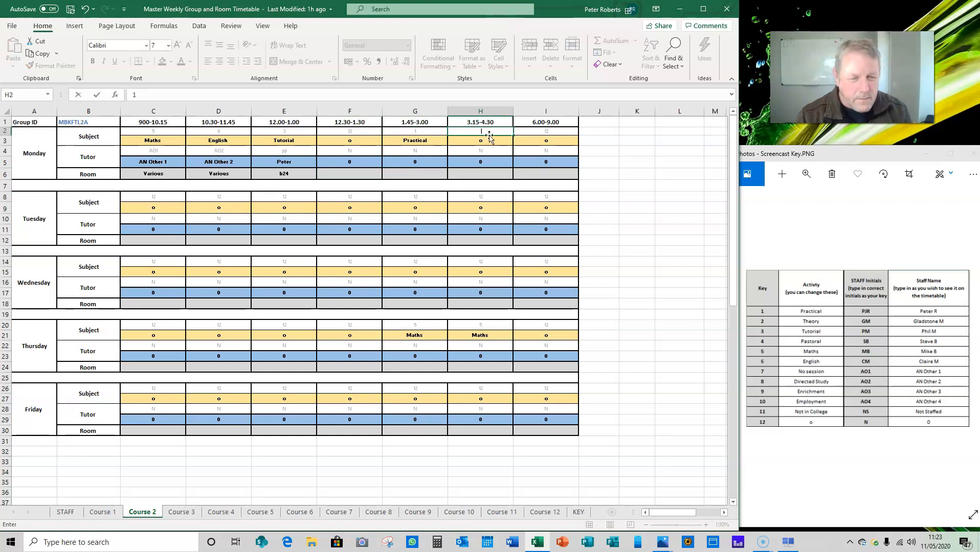
Set Monday's tutor initials on Course 2 to gm for both 1.45-3.00 and 3.15-4.30.
left_click(425, 153)
type("gm")
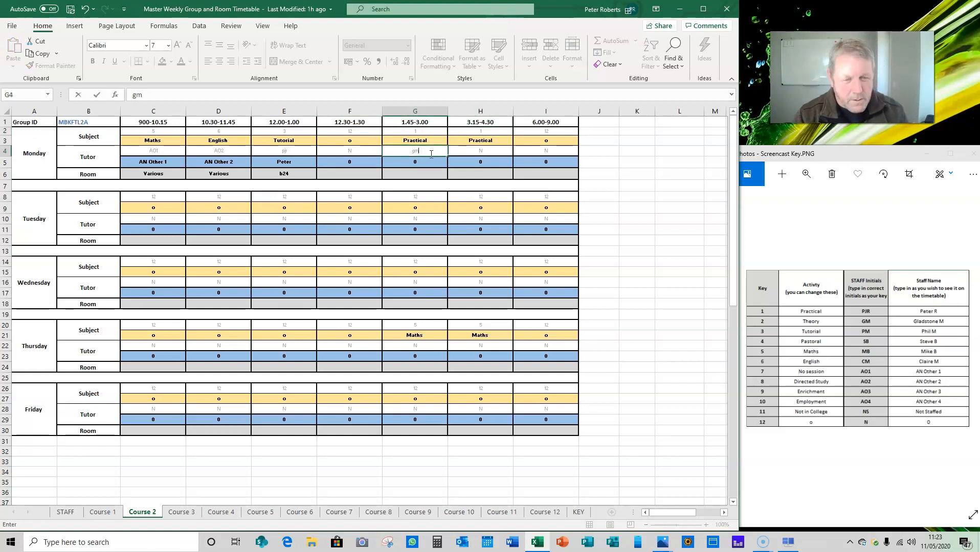
left_click(475, 154)
type("gm")
Set Monday's rooms on Course 2 to 101 for both 1.45-3.00 and 3.15-4.30.
left_click(431, 171)
type("1")
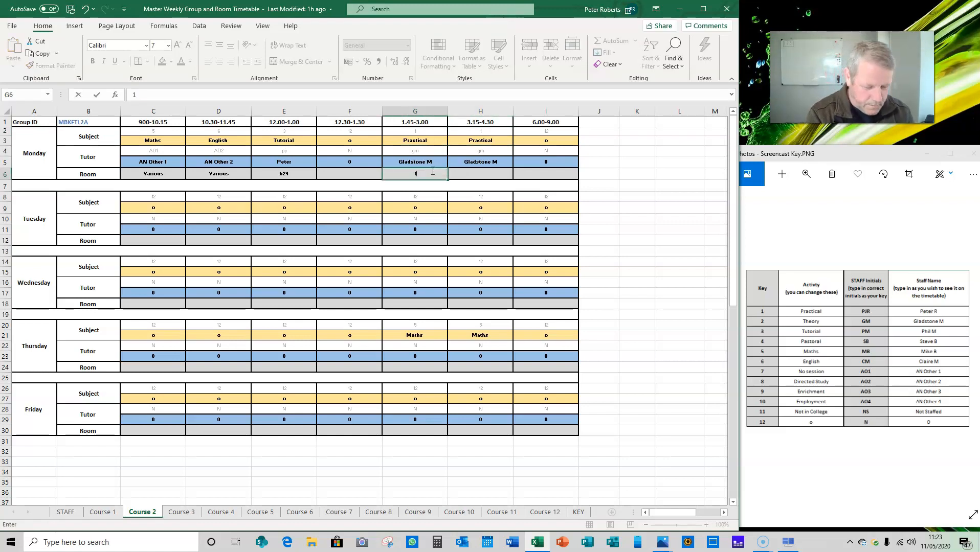
type("01")
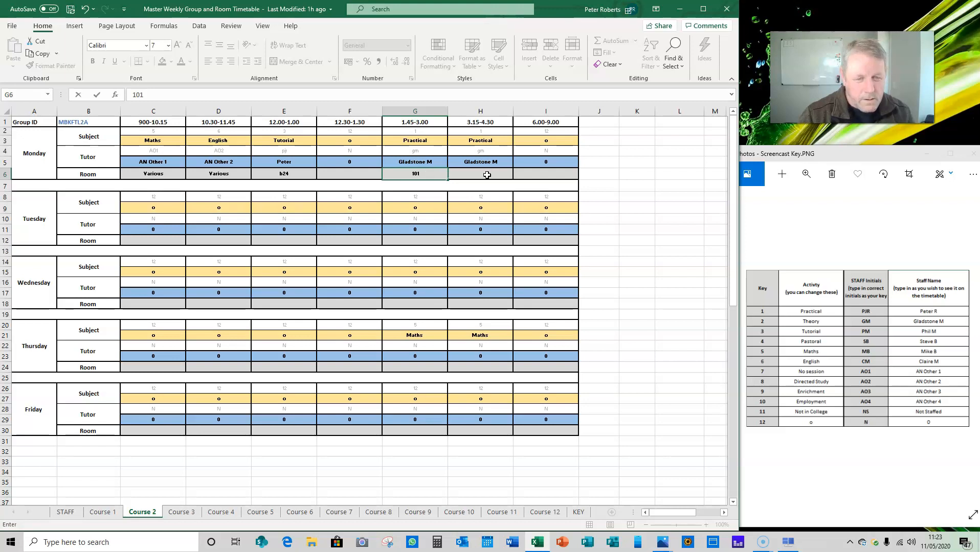
left_click(487, 174)
type("101")
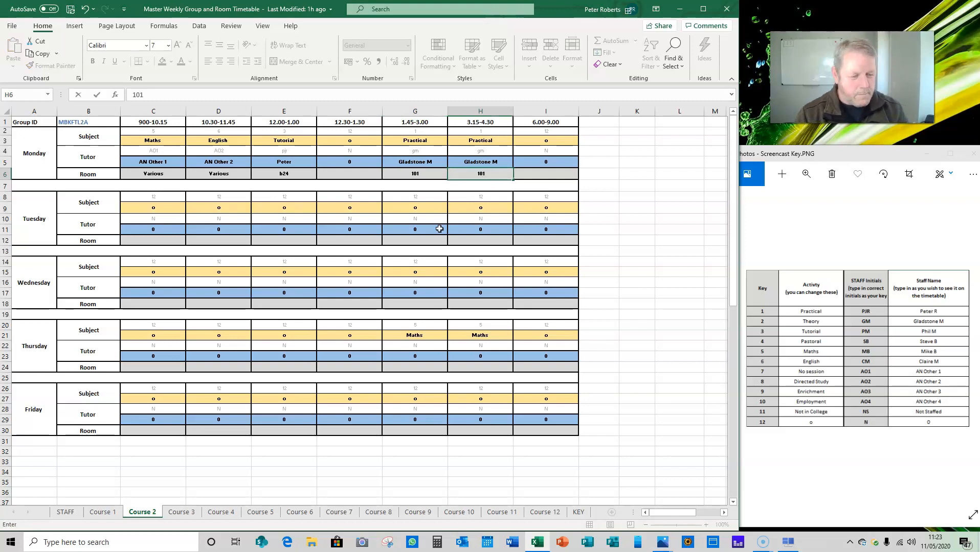
left_click(242, 481)
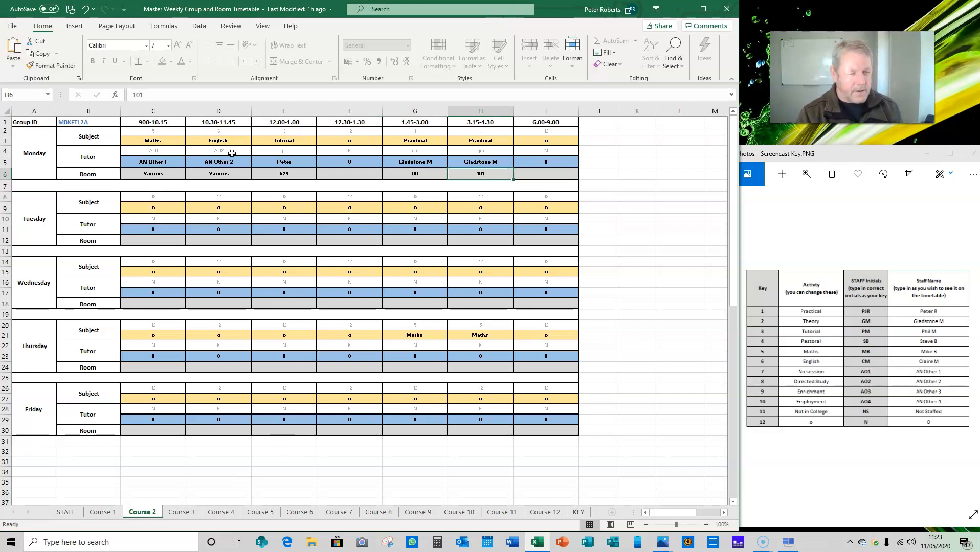
Check the STAFF overview for tutor clashes and set Monday's 12.00-1.00 tutor initials on Course 2 to sb.
left_click(66, 513)
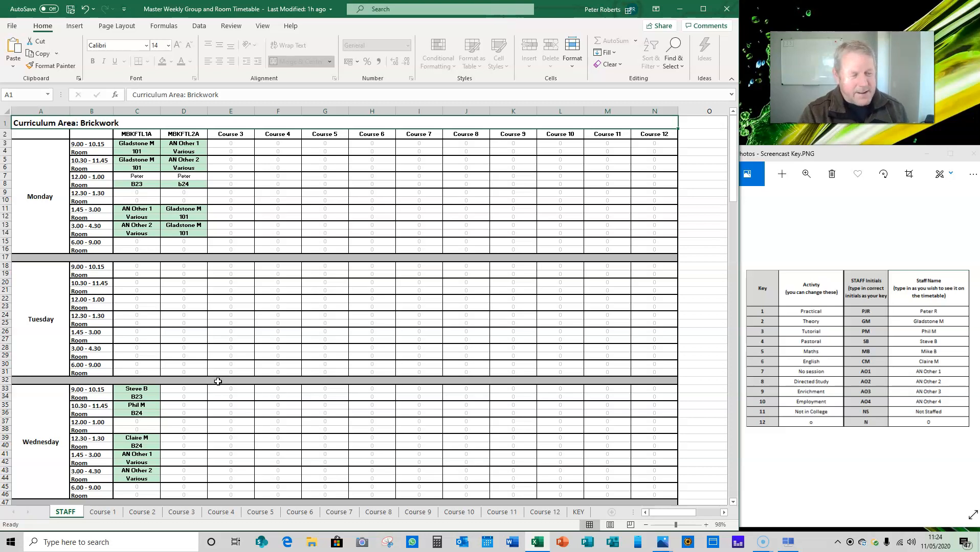
left_click(143, 512)
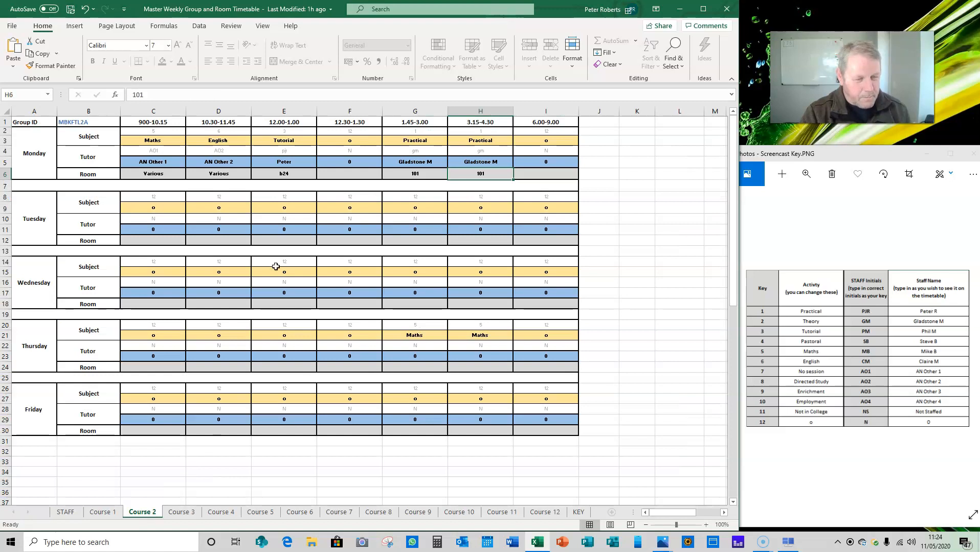
left_click(292, 152)
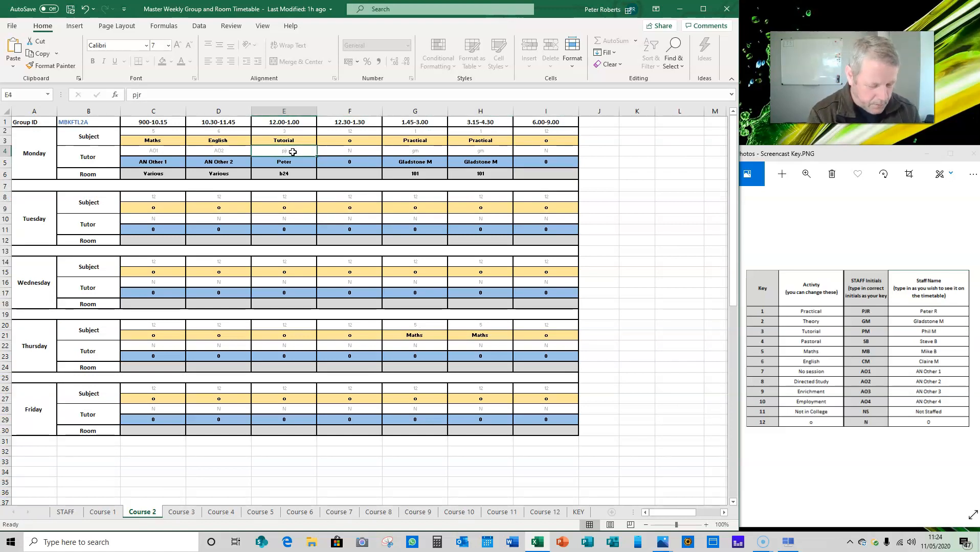
type("sb")
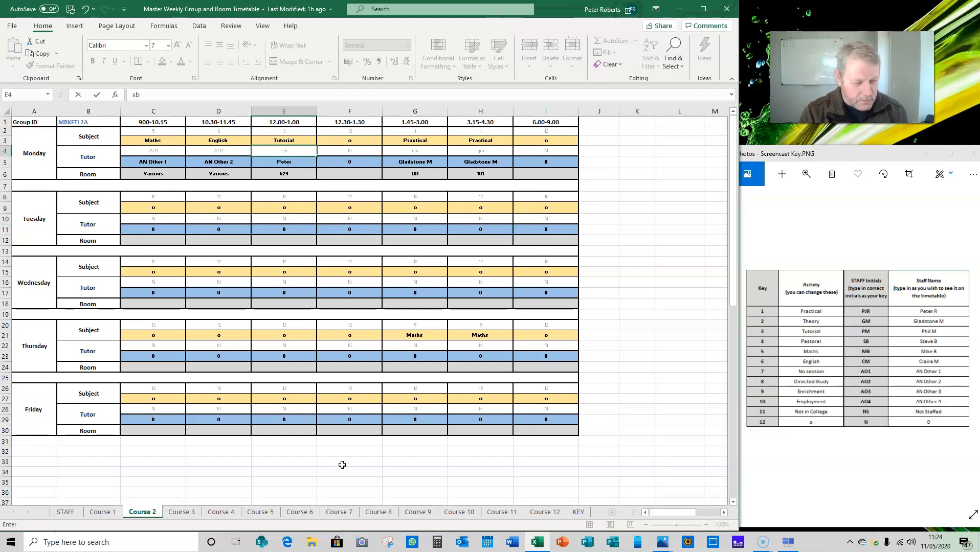
key("ctrl+Return")
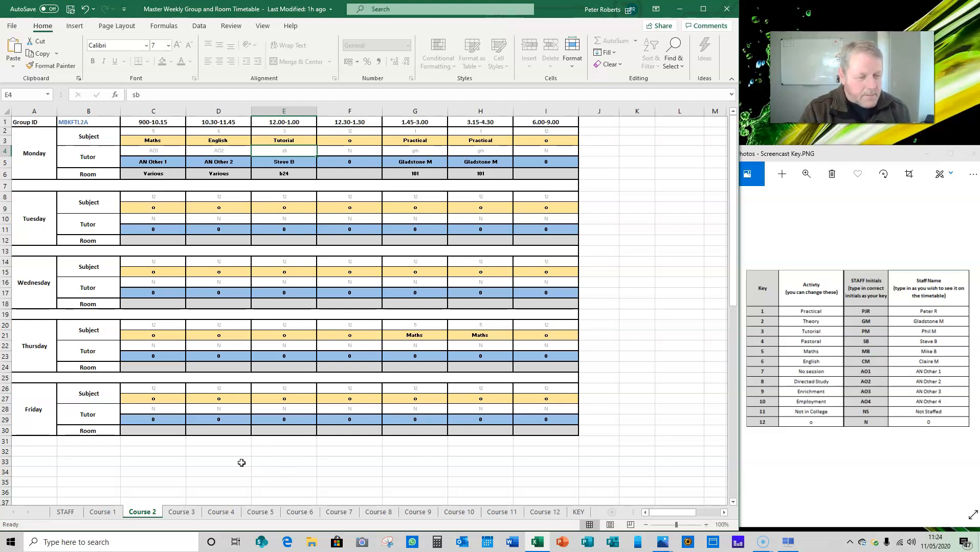
Review the STAFF overview for remaining tutor clashes and look over the Course 2 and Course 3 sheets.
left_click(66, 512)
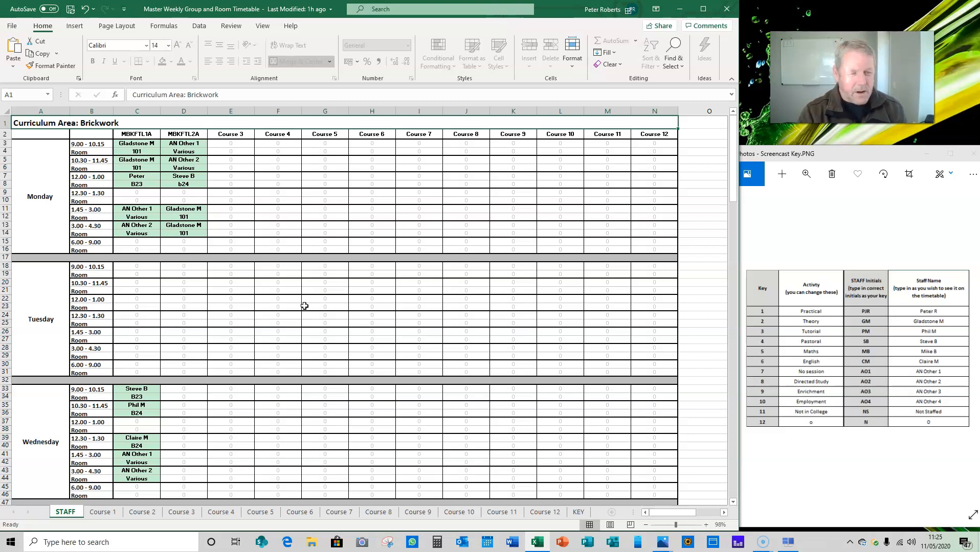
left_click(137, 514)
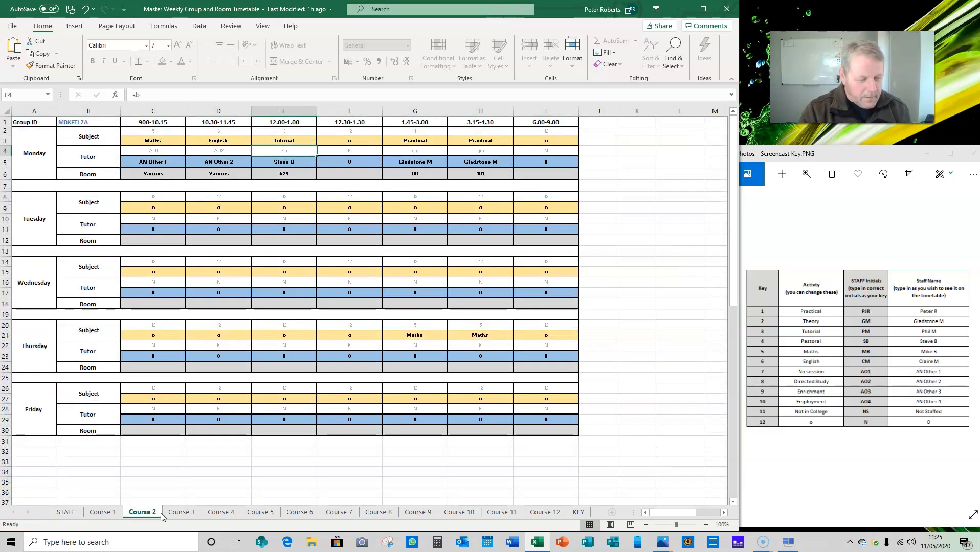
left_click(174, 513)
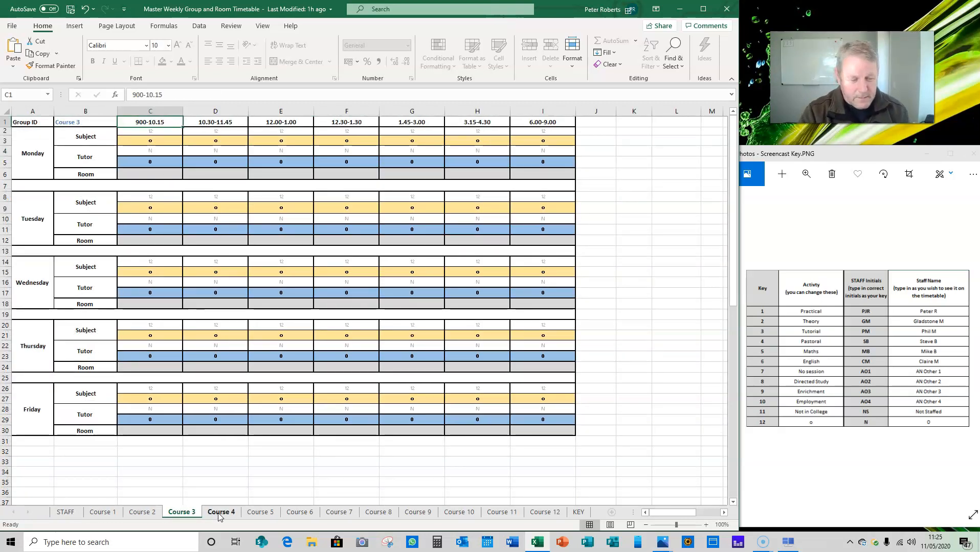
left_click(127, 514)
left_click(102, 514)
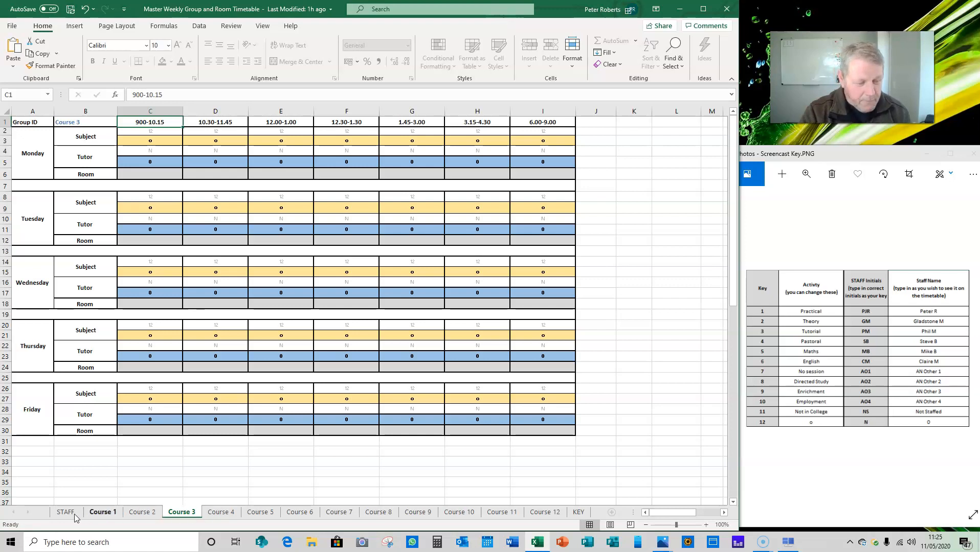
left_click(71, 513)
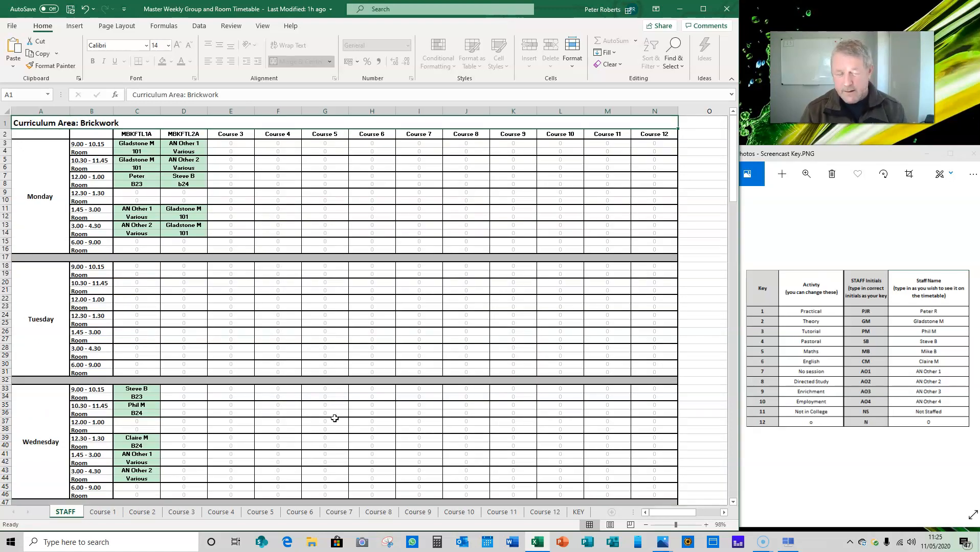